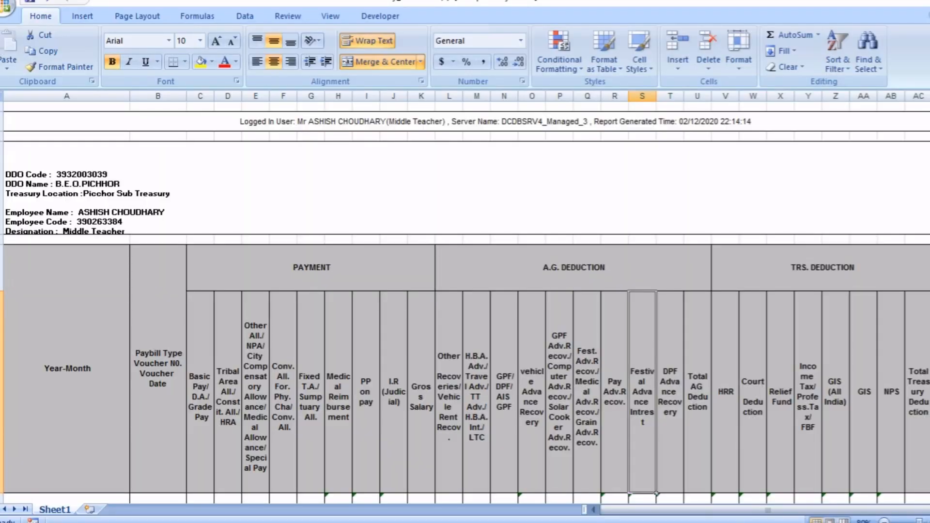
Review the salary report's column headings and the usage notes on the Instructions sheet of the tax workbook
scroll(465, 303, "down", 1)
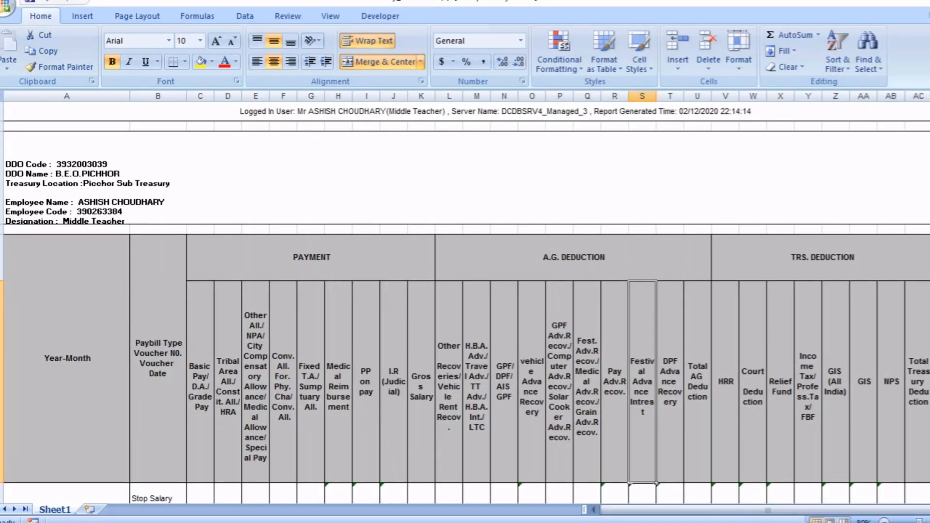
mouse_move(929, 201)
left_mouse_down()
mouse_move(929, 252)
mouse_move(929, 200)
left_mouse_up()
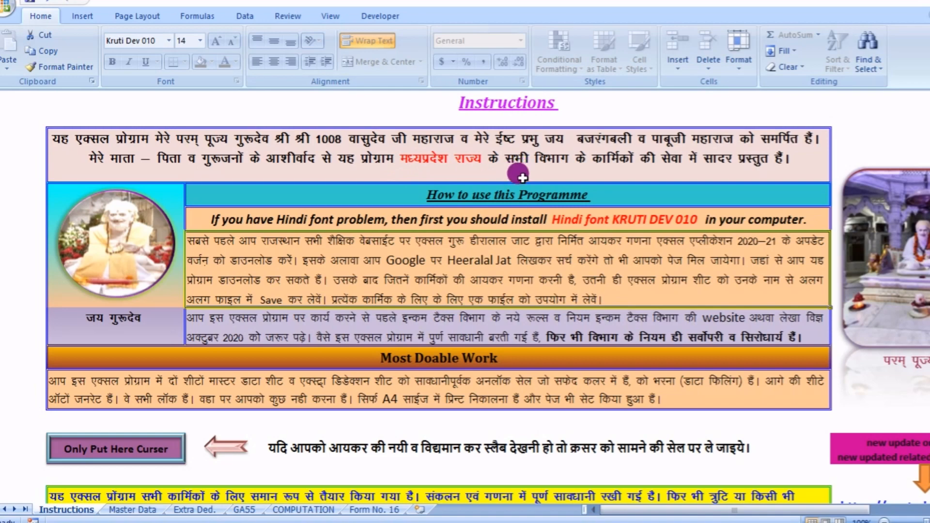
scroll(535, 285, "down", 3)
scroll(543, 289, "up", 1)
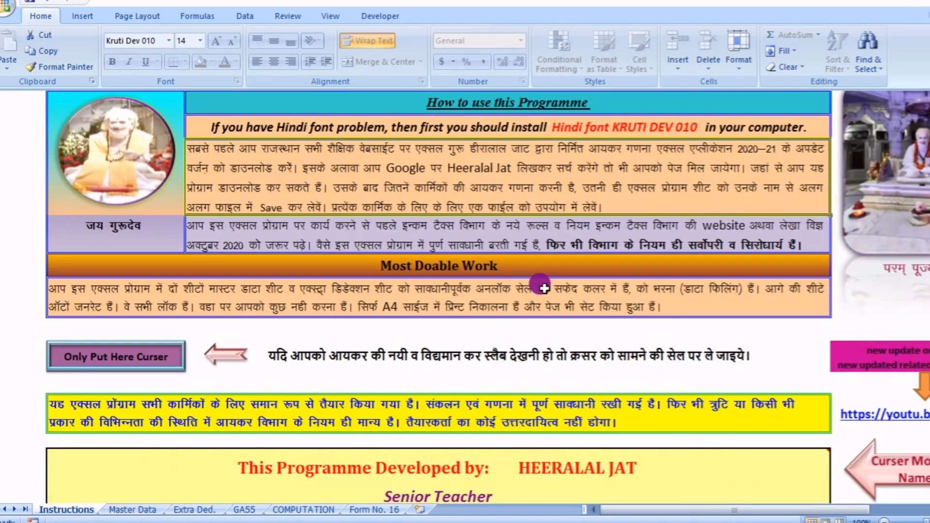
scroll(544, 288, "up", 1)
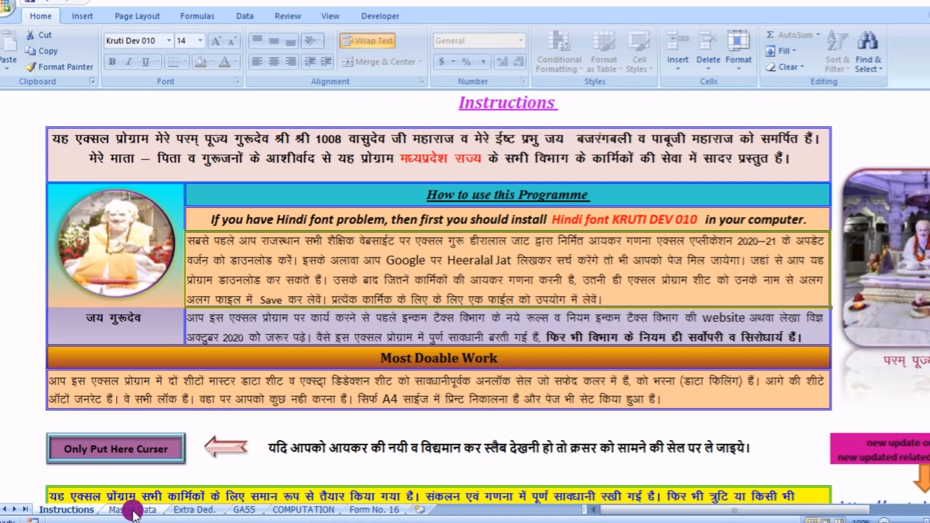
Review the employee personal and pay fields on Master Data, and the deduction entries on the Extra Ded. sheet
left_click(133, 510)
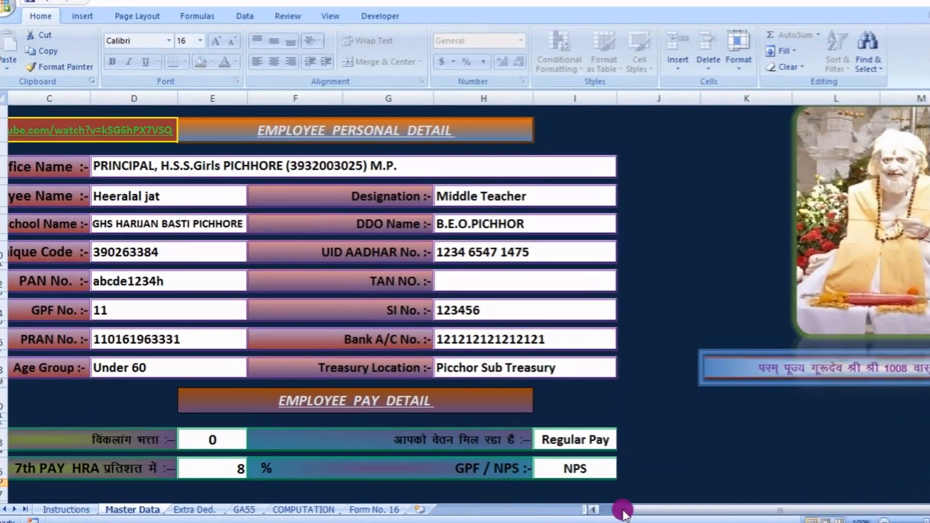
left_click_drag(567, 410, 561, 411)
left_click_drag(627, 514, 602, 508)
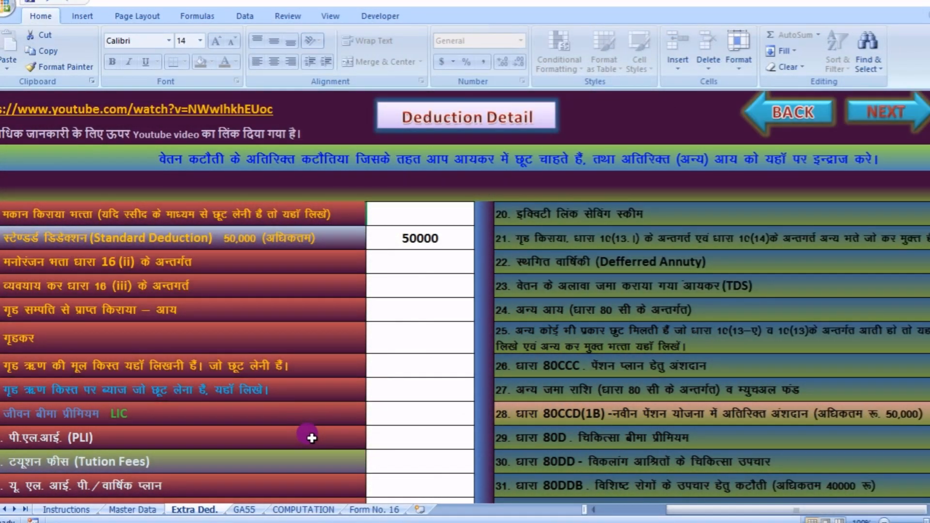
scroll(385, 345, "down", 2)
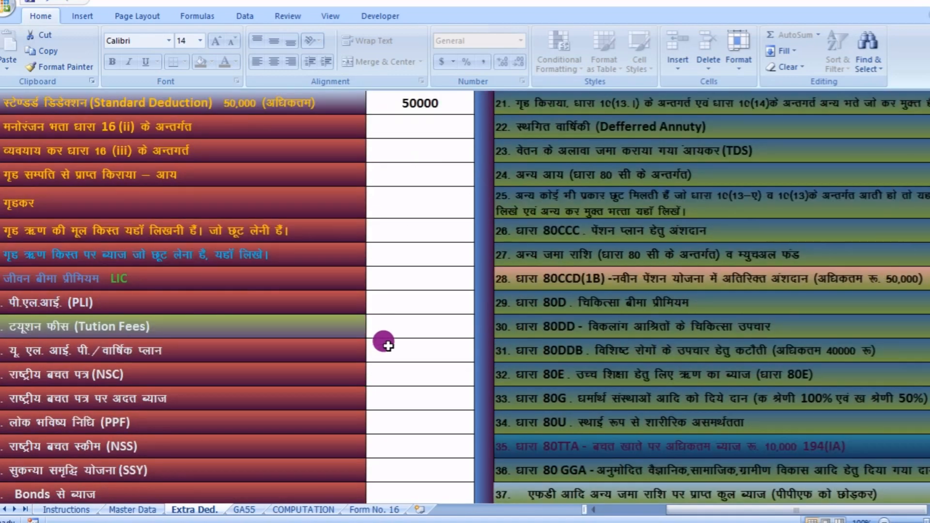
scroll(388, 346, "down", 2)
scroll(380, 348, "up", 3)
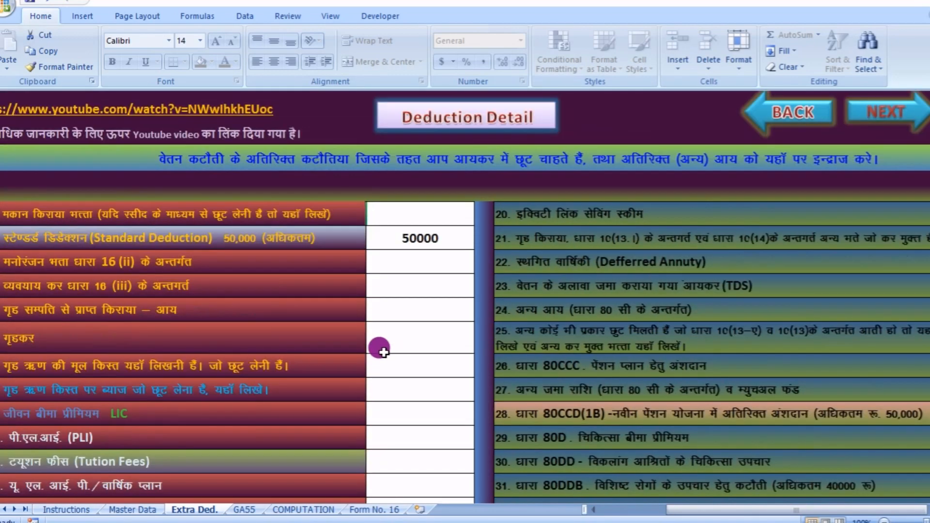
scroll(379, 350, "down", 4)
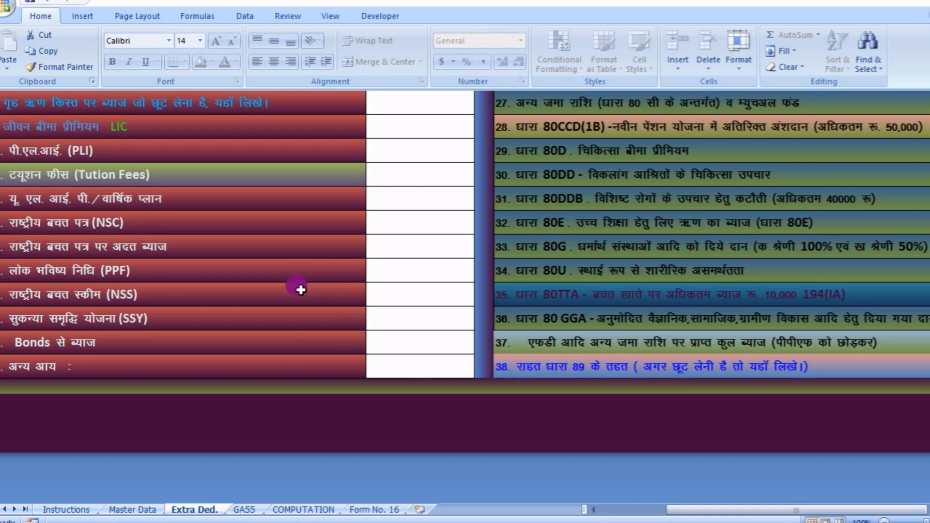
scroll(546, 300, "up", 3)
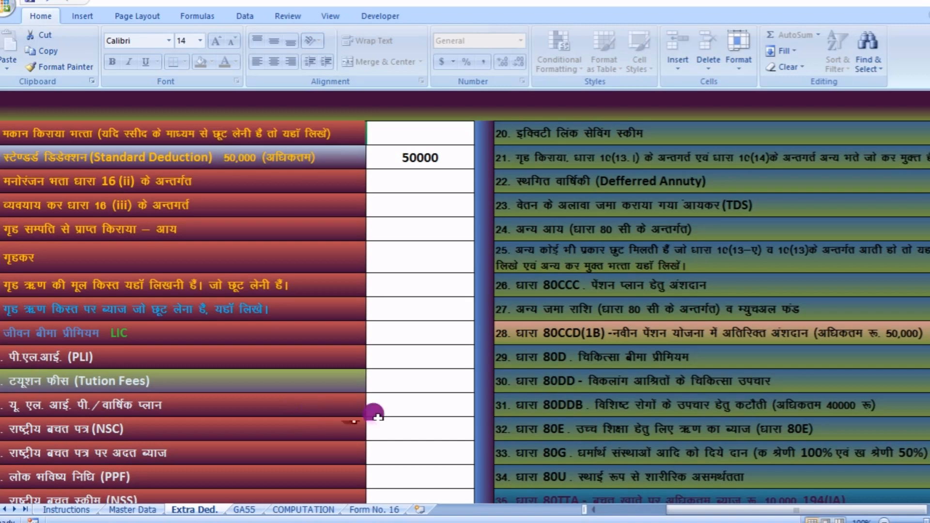
On the GA55 sheet, examine the payment headings from Interim Relief to Fixed T.A./Sumptuary All
left_click(239, 513)
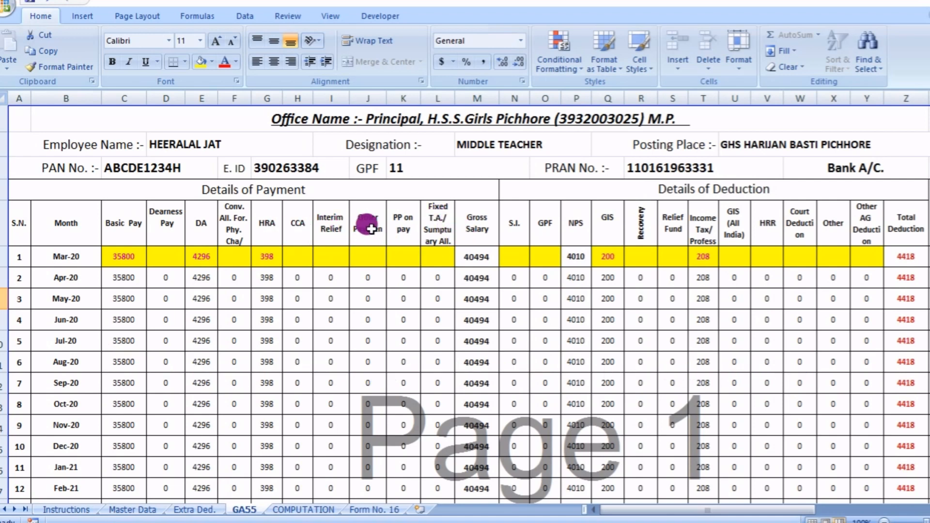
left_click_drag(334, 223, 411, 224)
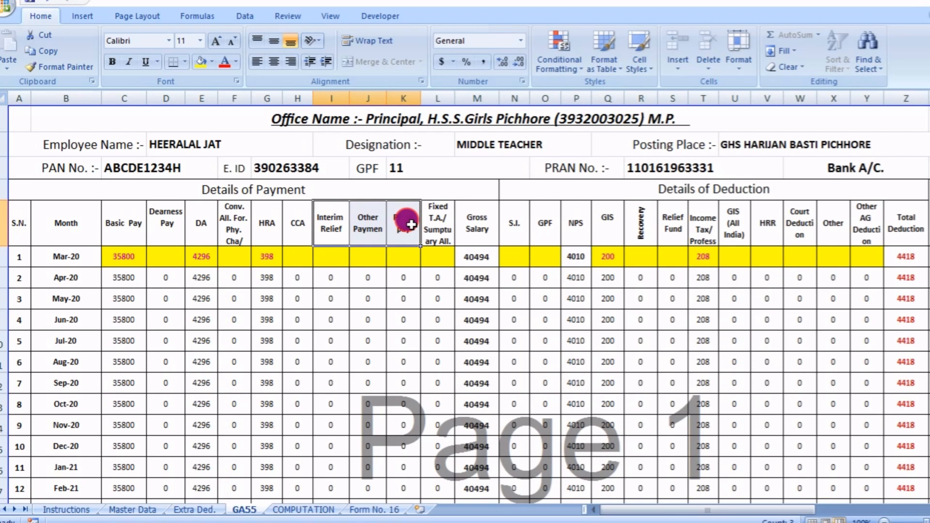
left_click(442, 221)
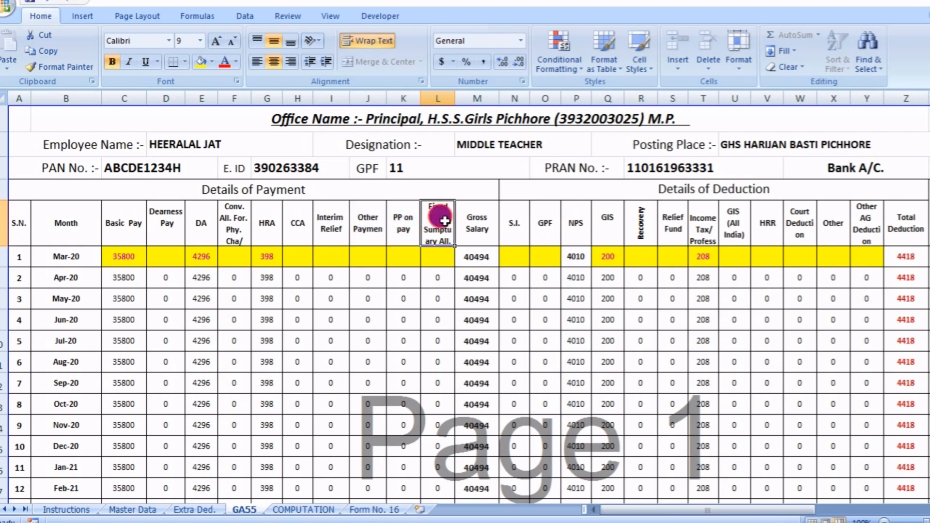
left_click_drag(440, 223, 373, 228)
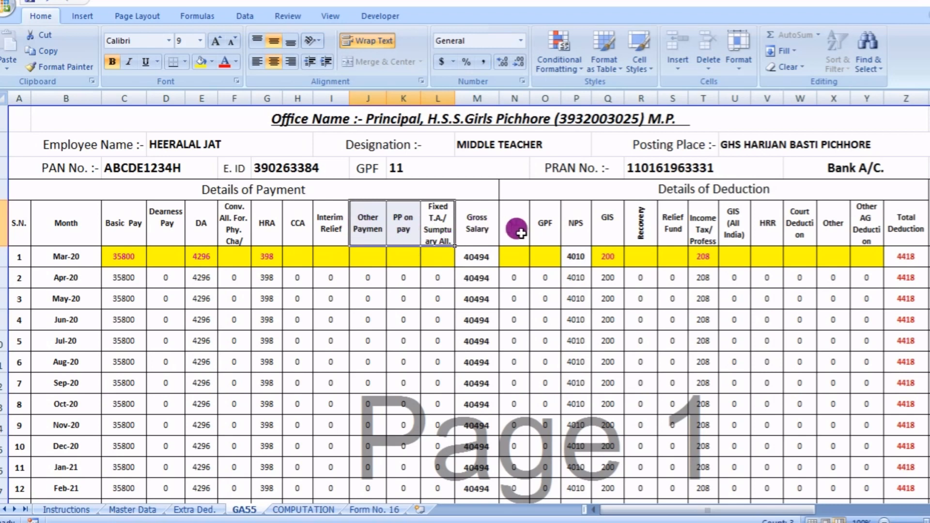
Examine the GA55 deduction headings, including GPF, HRR, Court Deduction and Other, along with the net salary and voucher columns
left_click(541, 222)
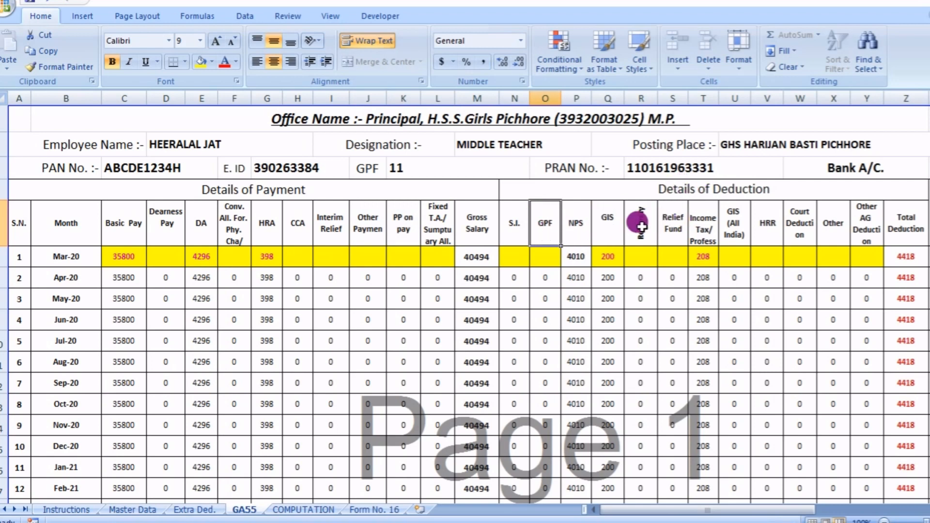
left_click(827, 224)
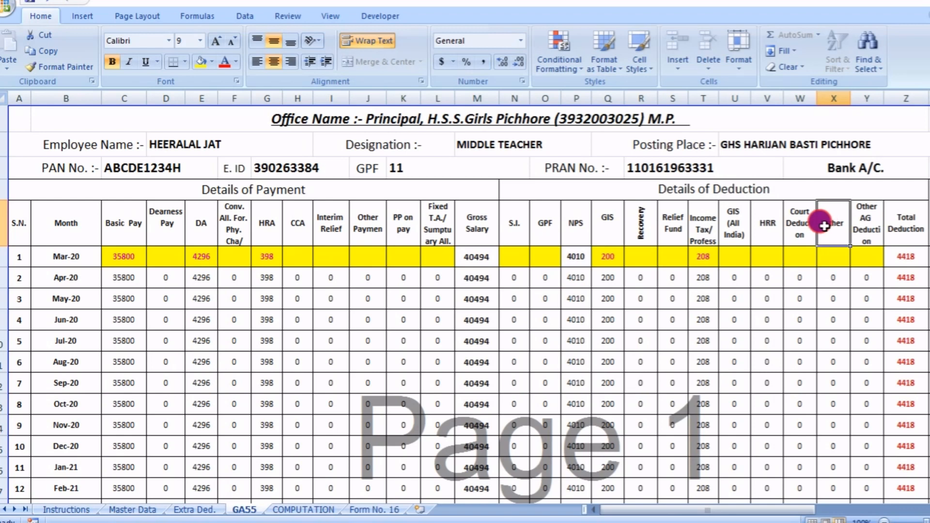
left_click_drag(823, 218, 763, 218)
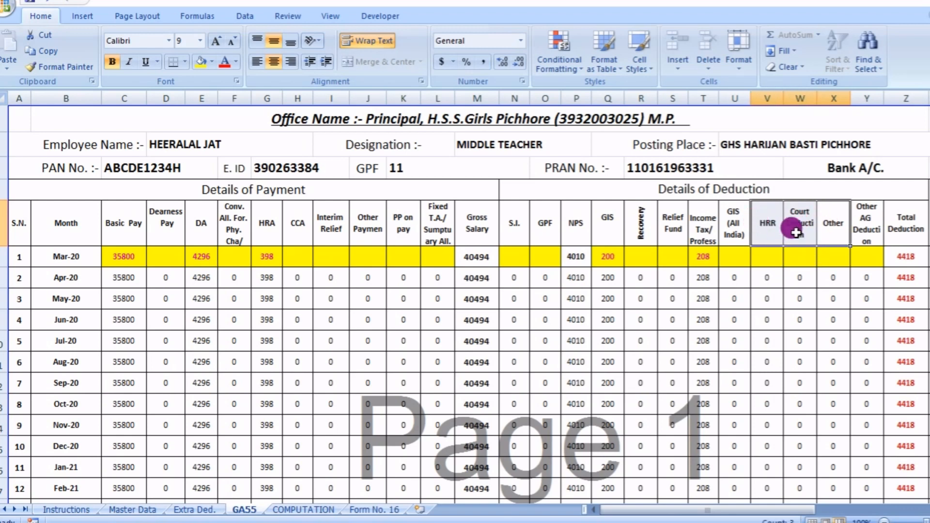
left_click(770, 222)
left_click(803, 234)
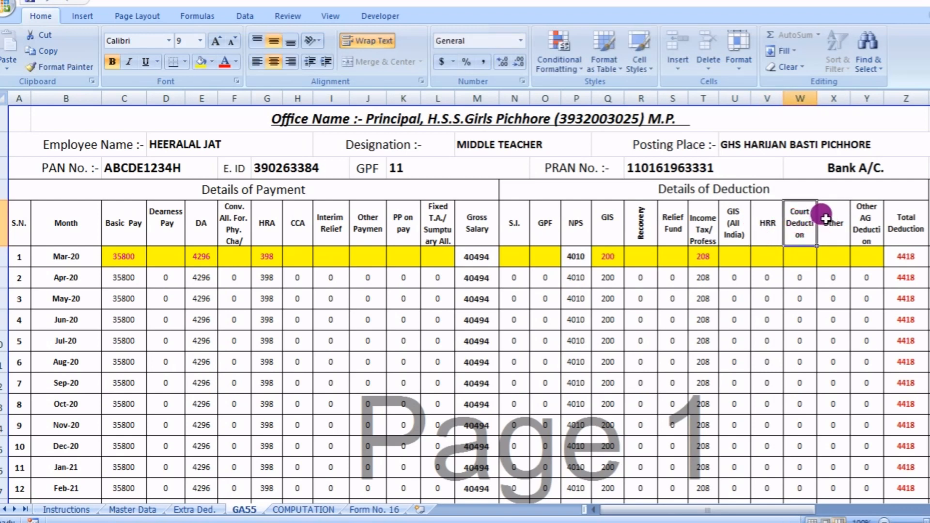
left_click(824, 216)
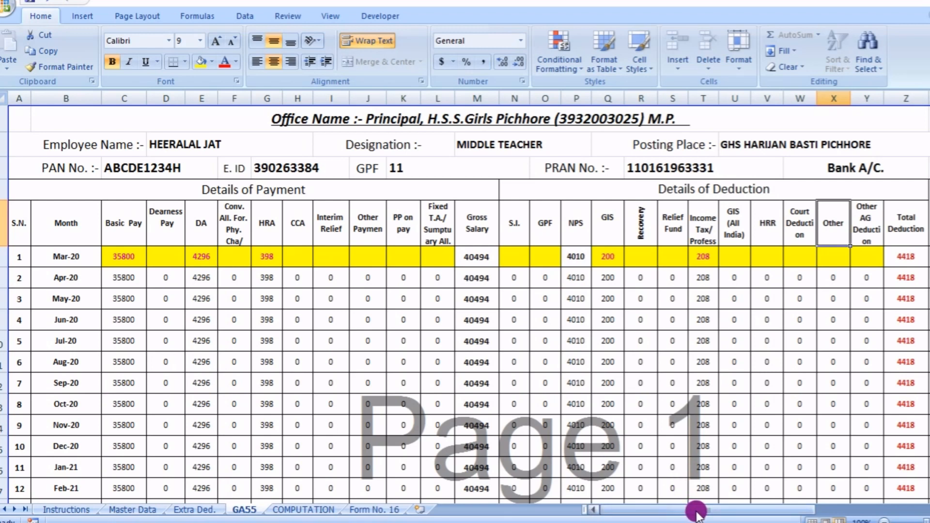
left_click_drag(696, 511, 715, 508)
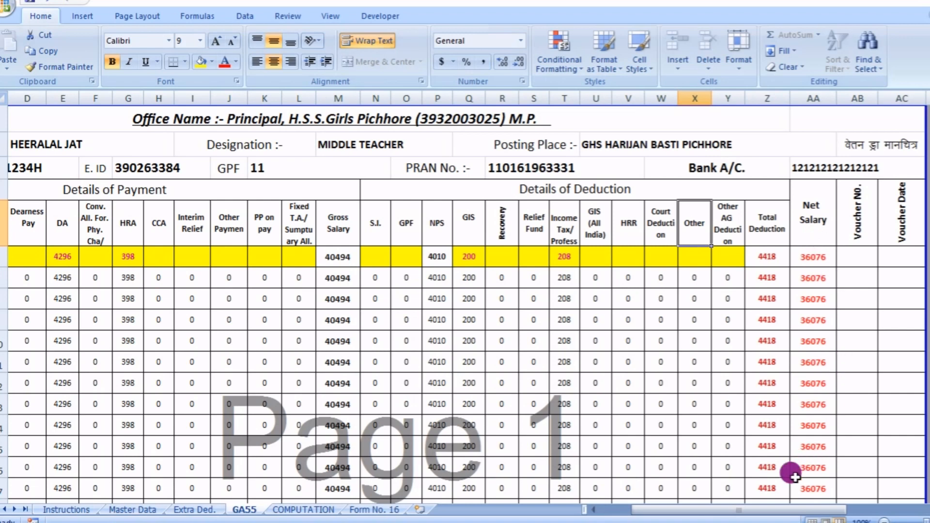
left_click_drag(763, 509, 681, 481)
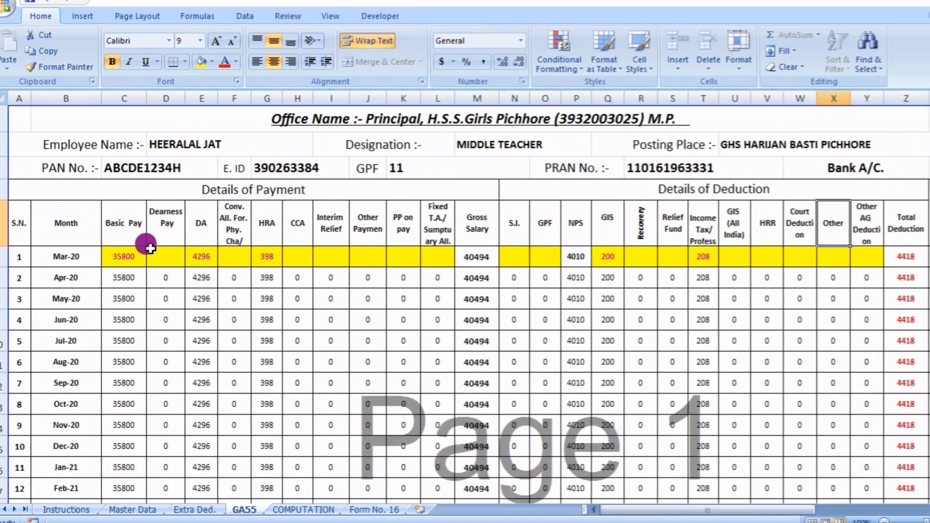
Clear the Mar-20 Basic Pay on the GA55 sheet and enter it again as 35800
left_click(138, 257)
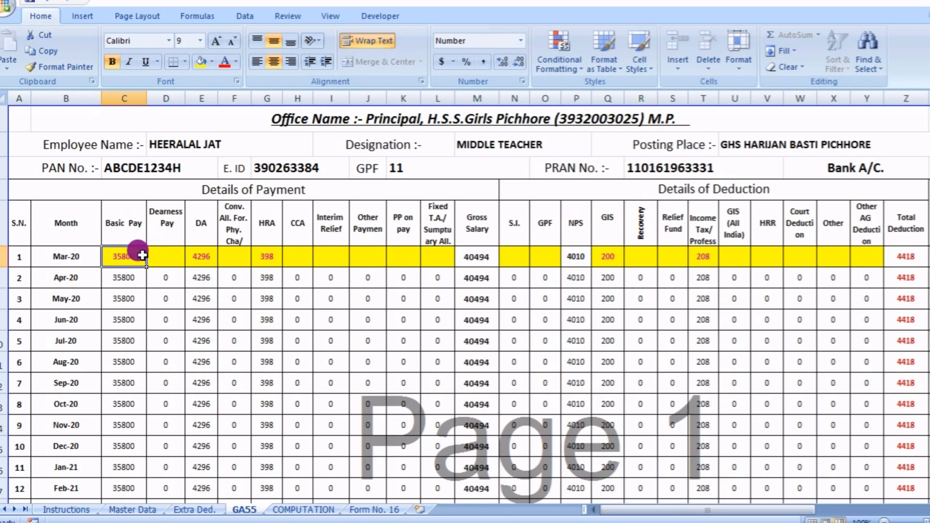
key("Delete")
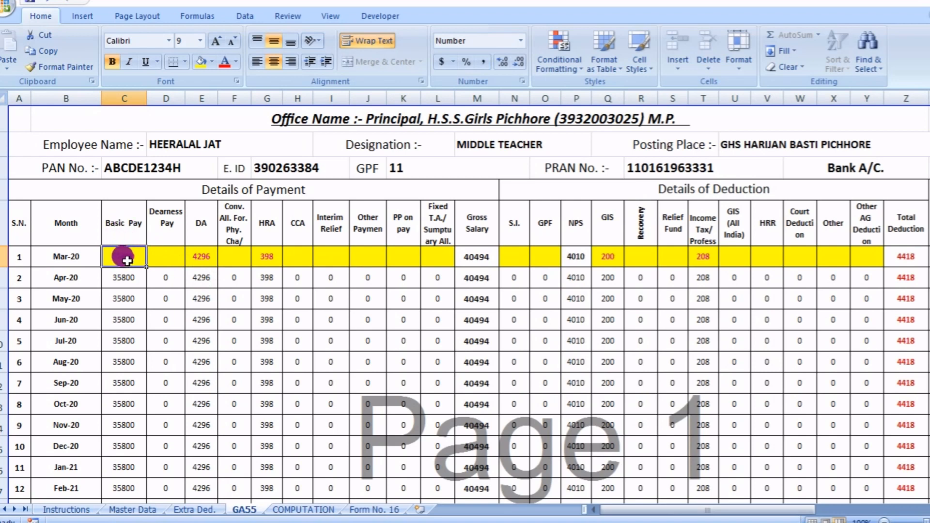
type("35800")
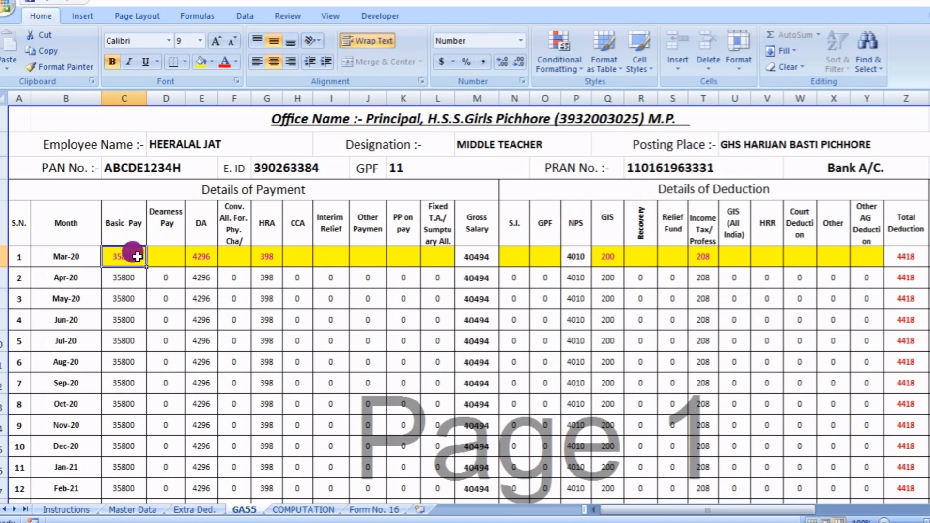
Replace the Mar-20 DA with 1234 and set the Mar-20 CCA to 200 in the payment details
scroll(146, 291, "down", 2)
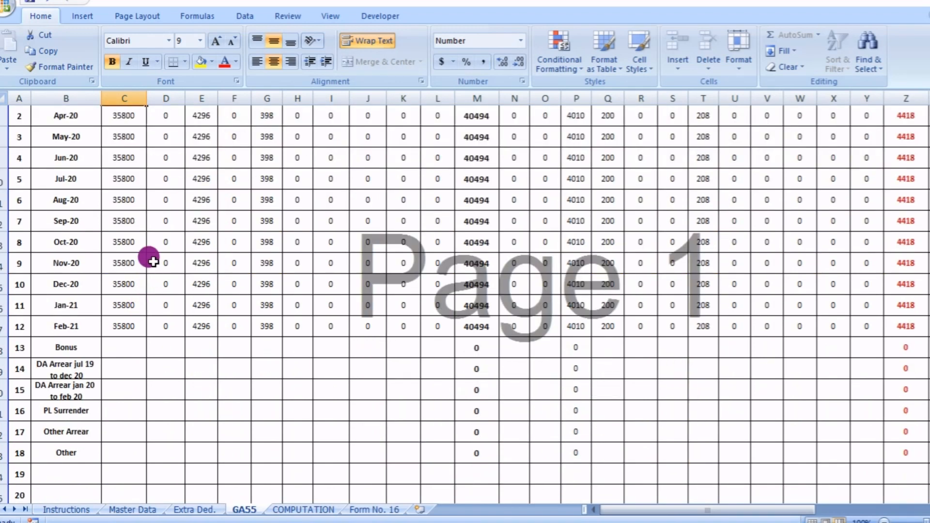
scroll(152, 290, "up", 1)
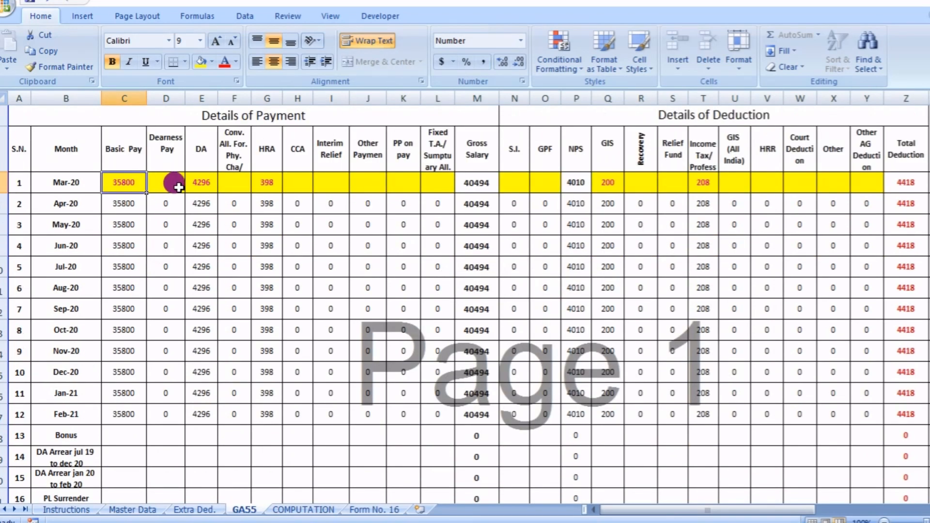
left_click(208, 184)
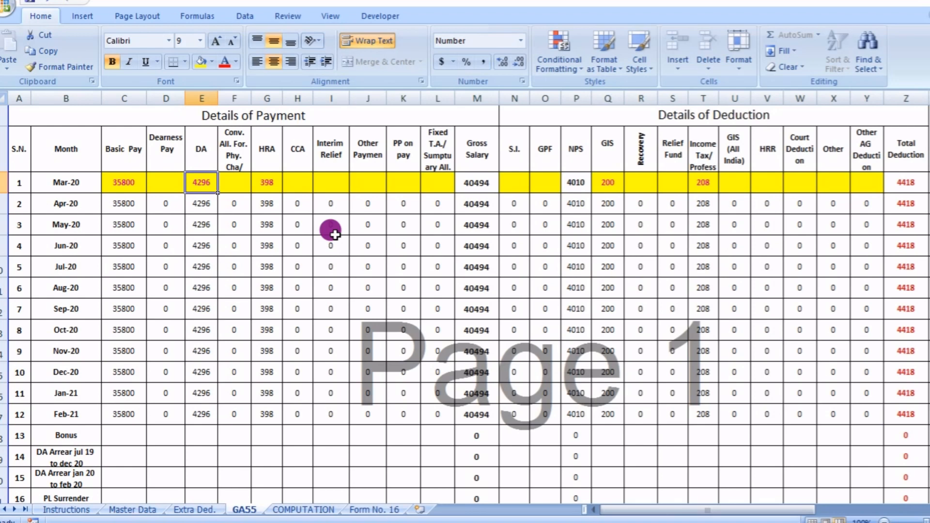
key("Delete")
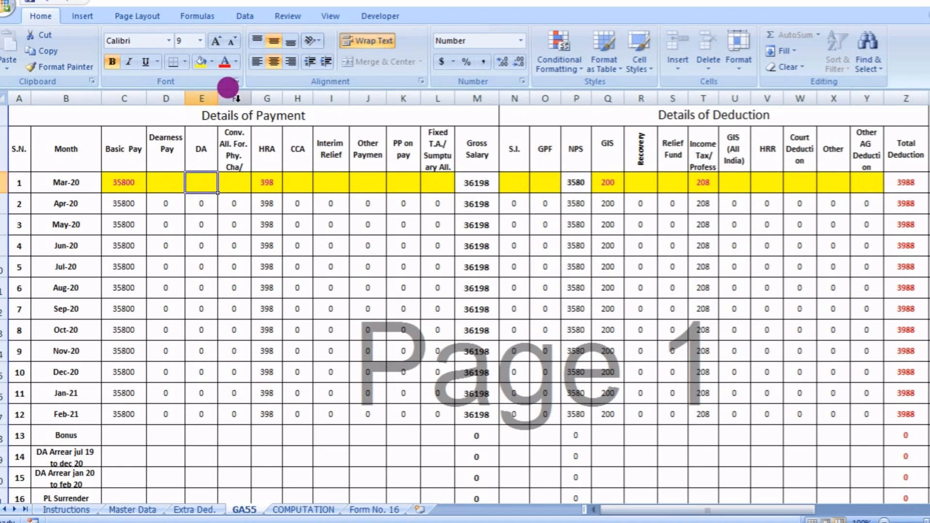
type("1234")
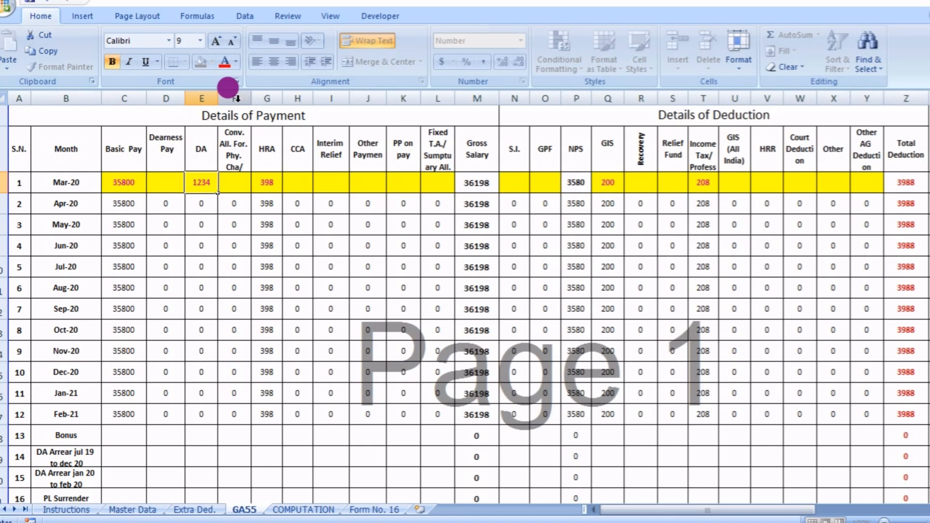
key("Return")
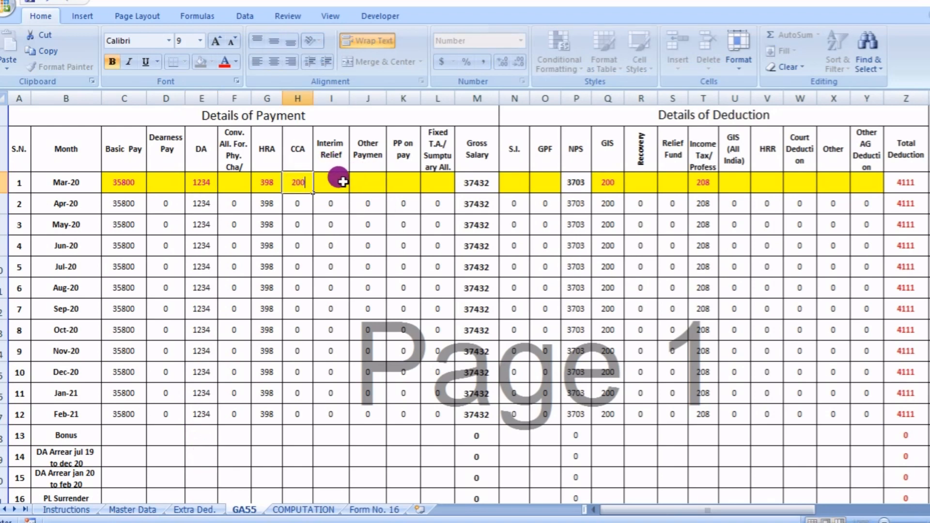
left_click(402, 180)
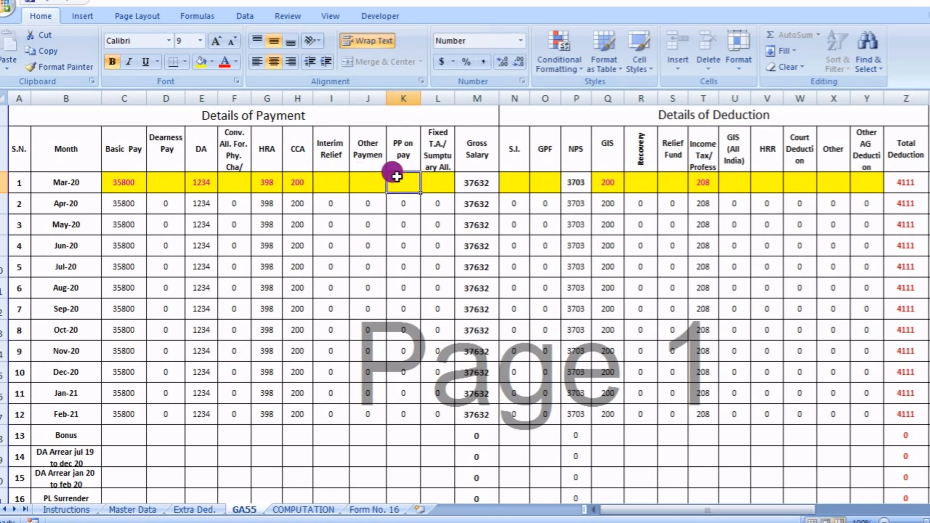
left_click(299, 180)
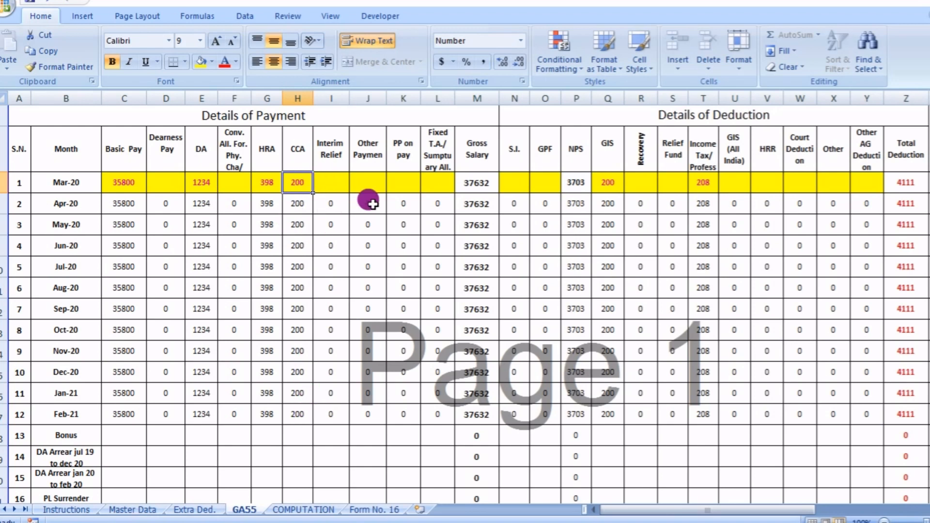
left_click(402, 180)
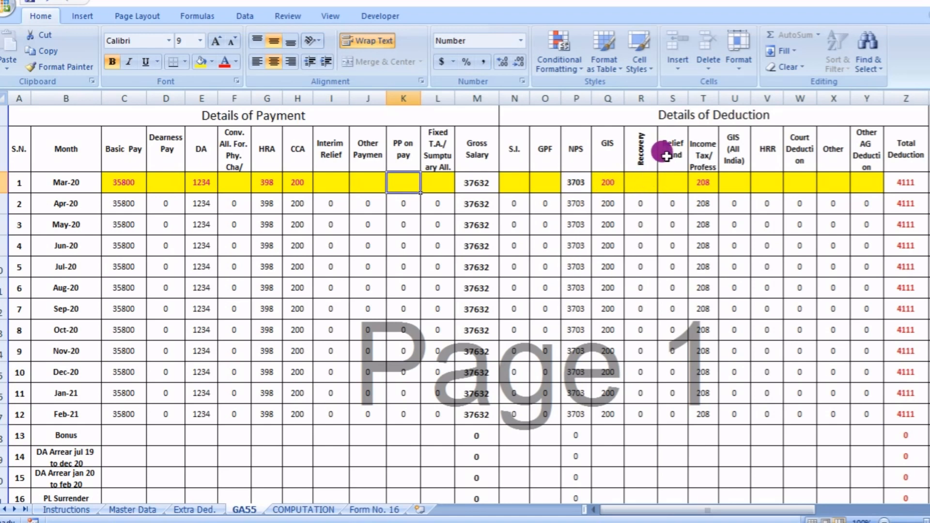
Enter a Relief Fund deduction of 1000 for Mar-20 on the GA55 sheet
left_click(668, 180)
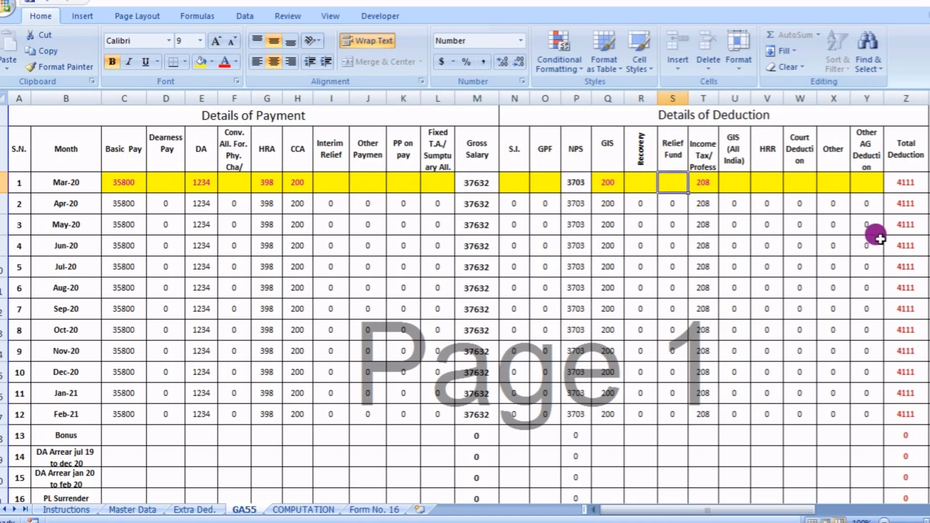
type("1000")
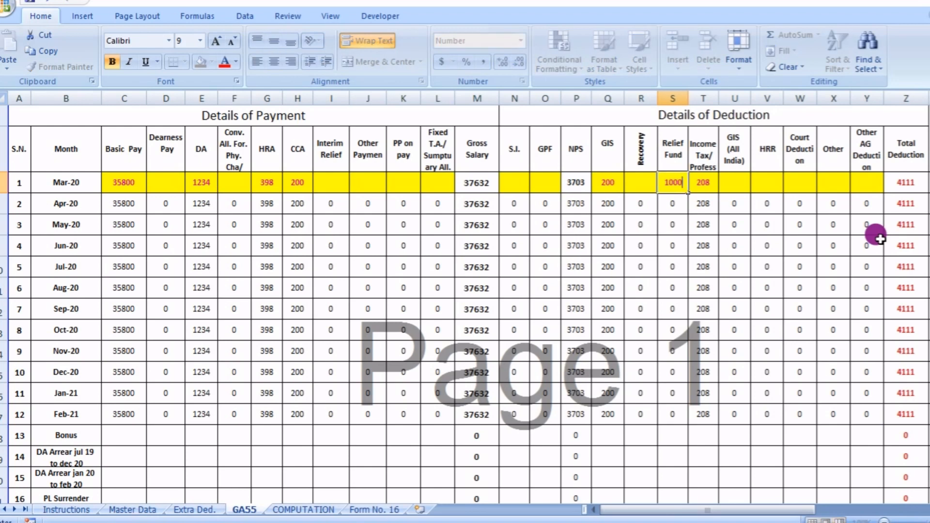
key("Tab")
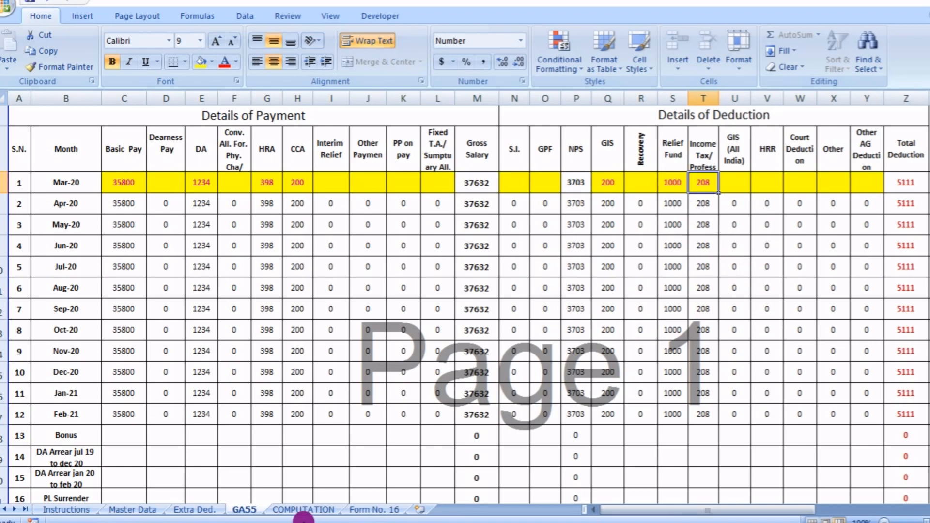
Review the COMPUTATION sheet from the salary income through the deductions and tax slabs to the income tax refundable row
left_click(303, 511)
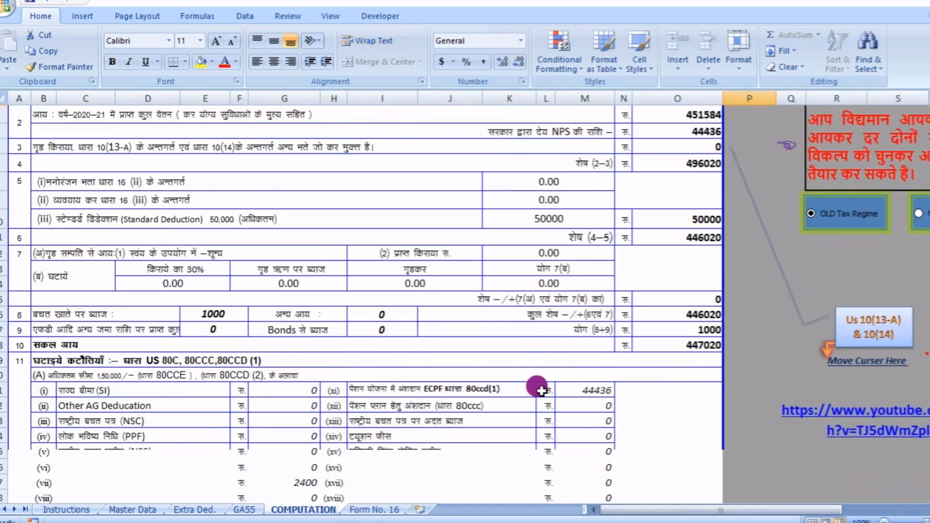
scroll(538, 387, "down", 1)
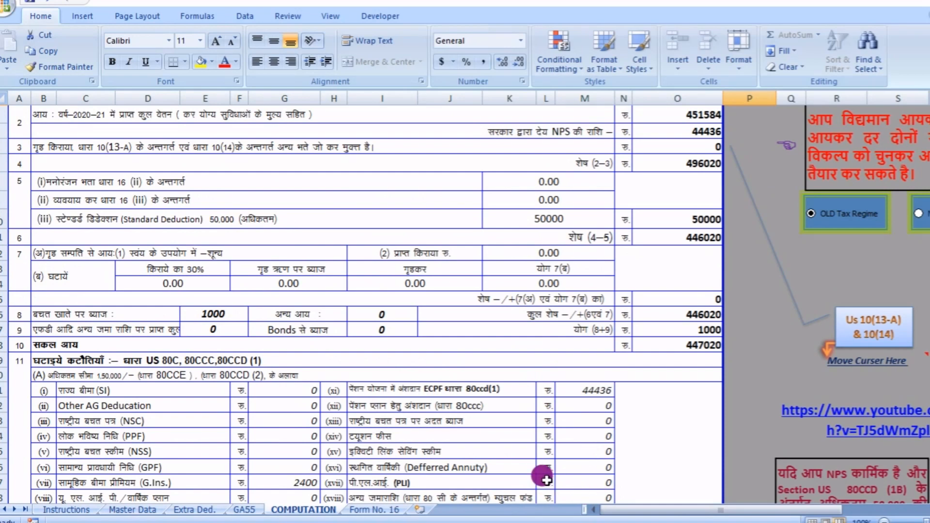
left_click(267, 511)
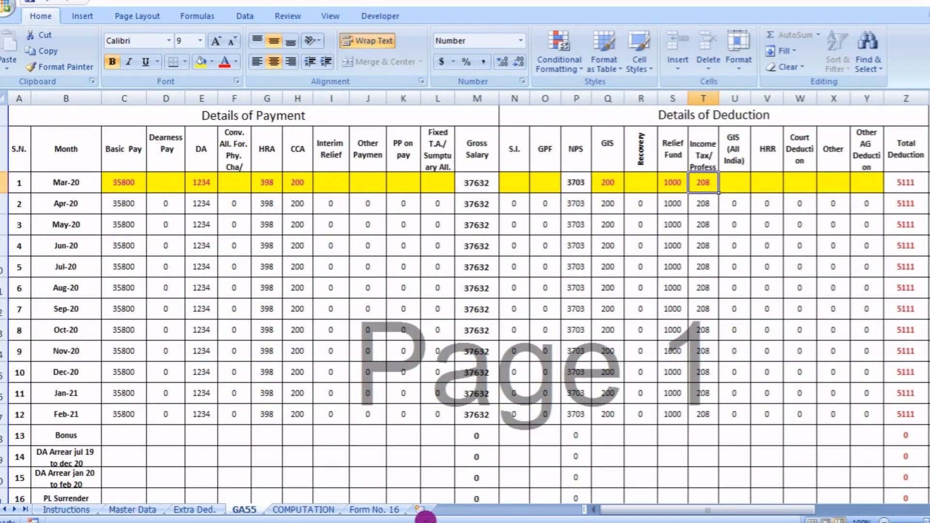
left_click(308, 511)
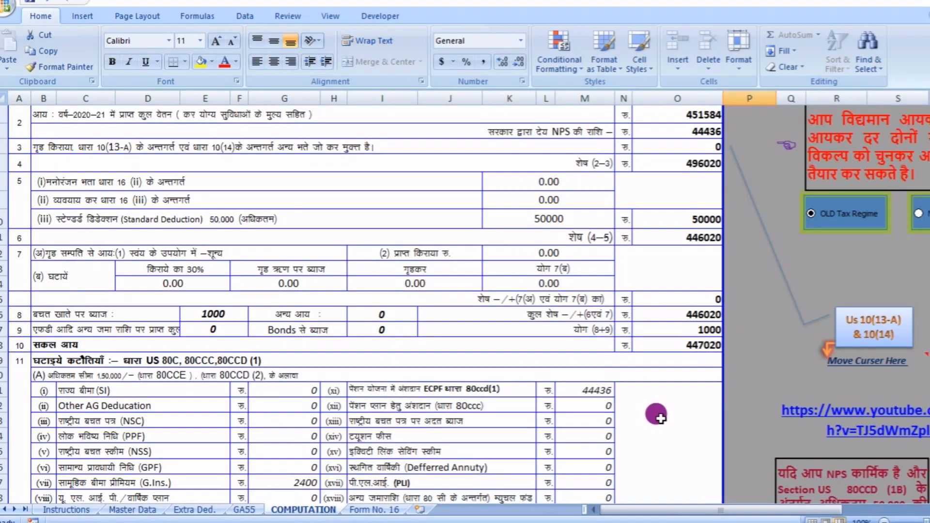
scroll(657, 420, "down", 10)
scroll(659, 426, "down", 3)
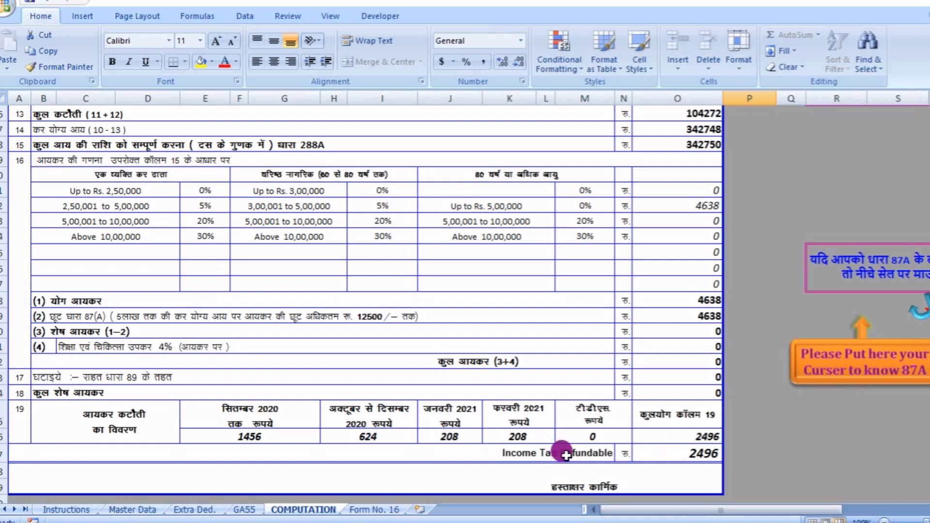
scroll(716, 395, "up", 5)
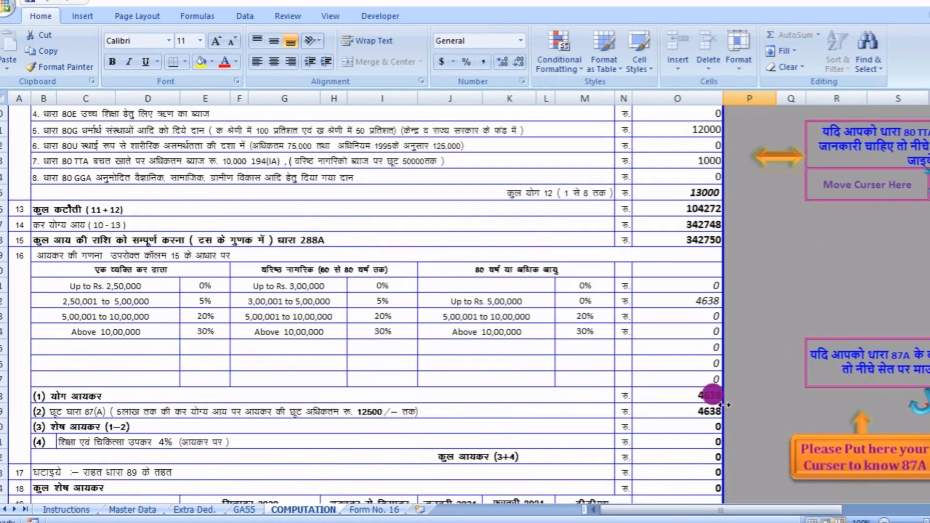
scroll(696, 393, "up", 9)
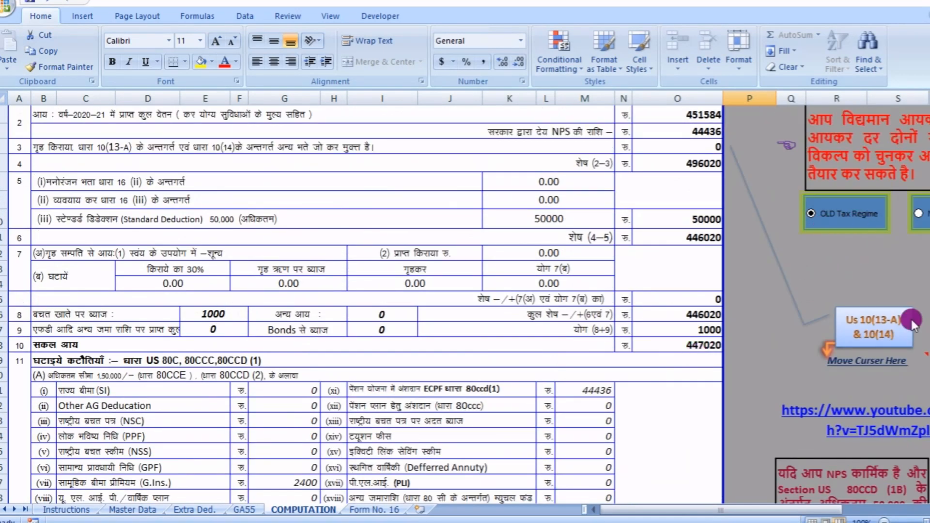
Switch the computation to the NEW Tax Regime and review its slabs and refundable tax
left_click_drag(745, 511, 772, 506)
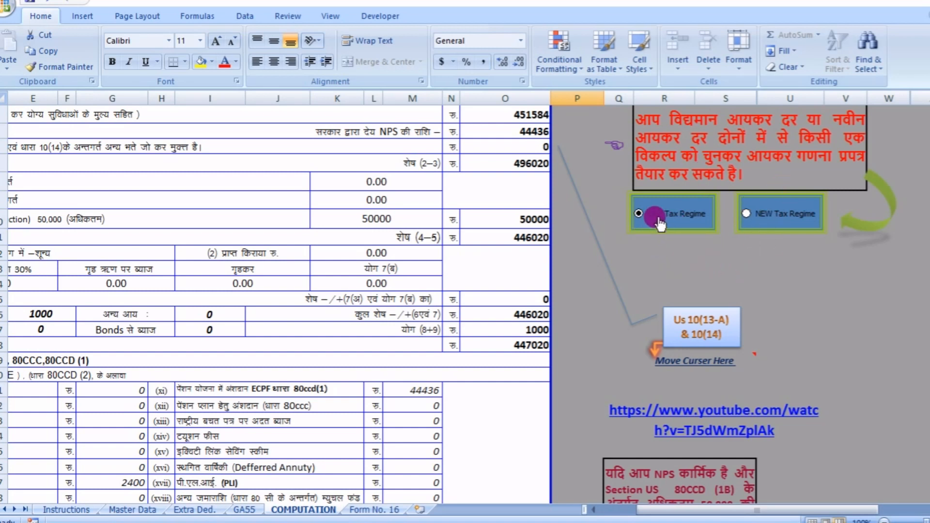
left_click(764, 222)
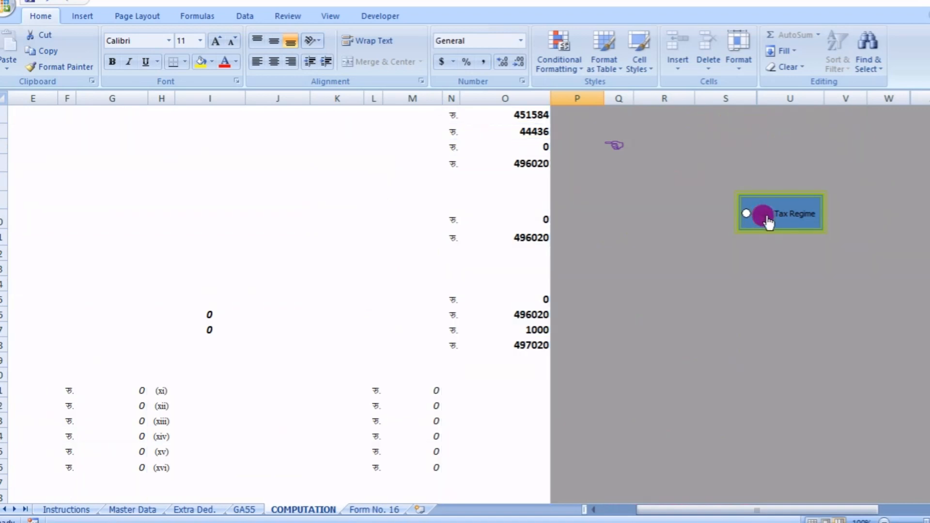
scroll(465, 313, "down", 4)
scroll(464, 327, "down", 12)
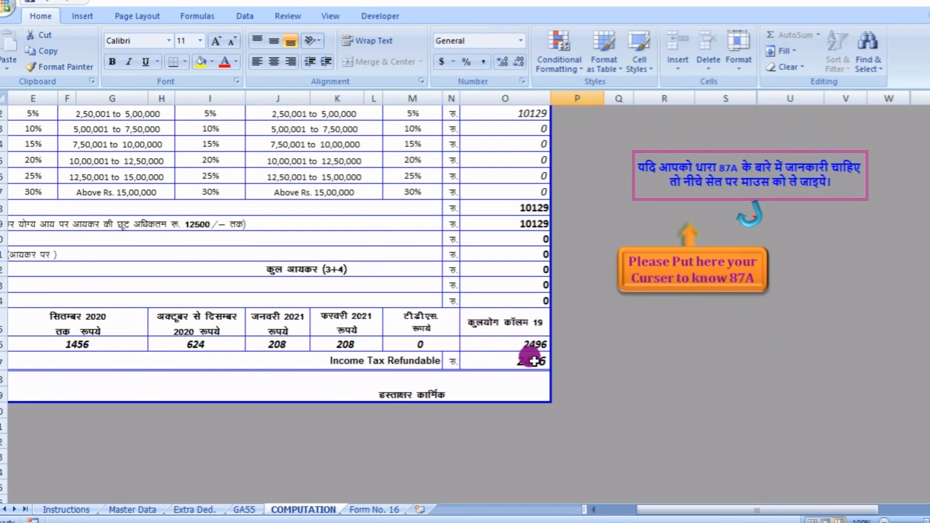
scroll(532, 362, "up", 9)
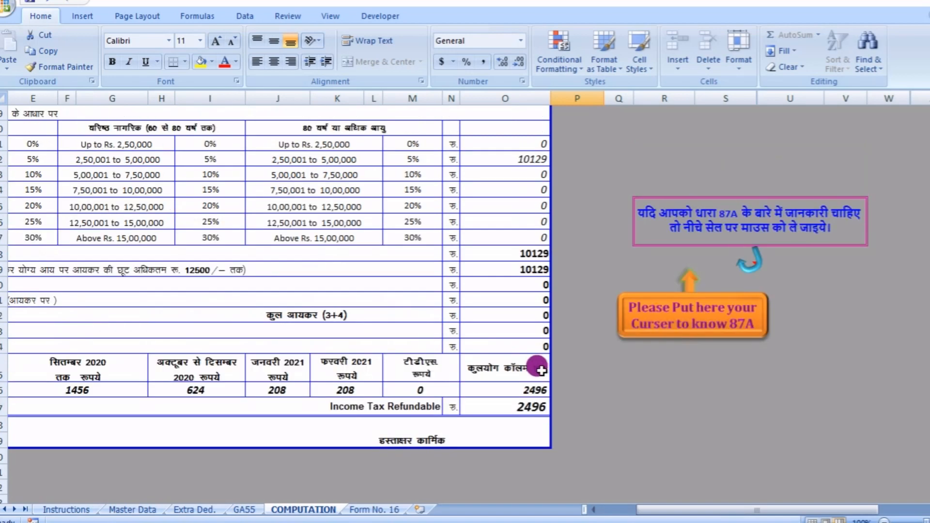
scroll(515, 271, "up", 7)
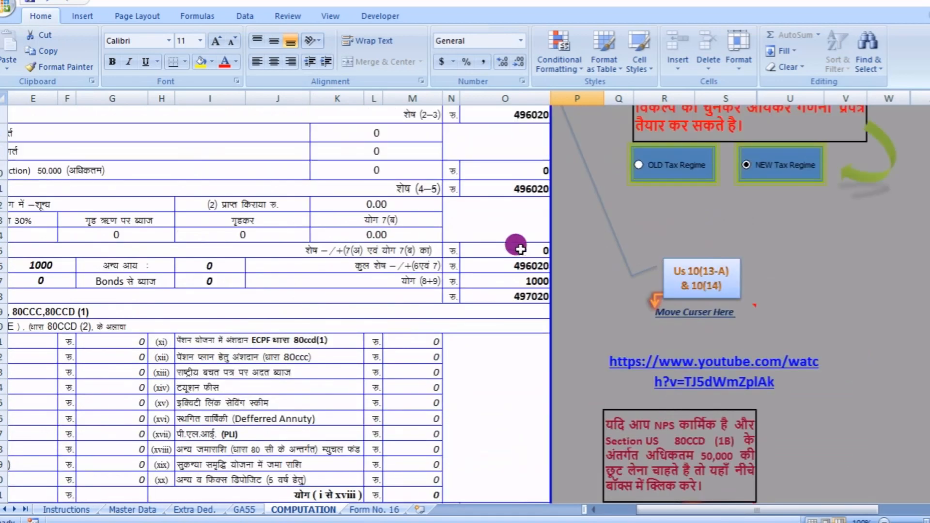
Return the computation to the OLD Tax Regime and review its deductions and tax calculation
left_click(680, 220)
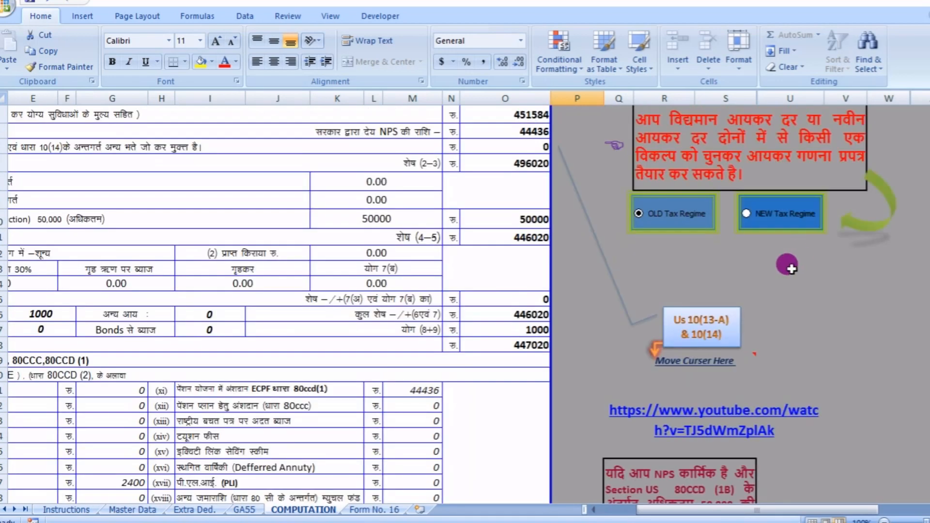
scroll(380, 415, "down", 15)
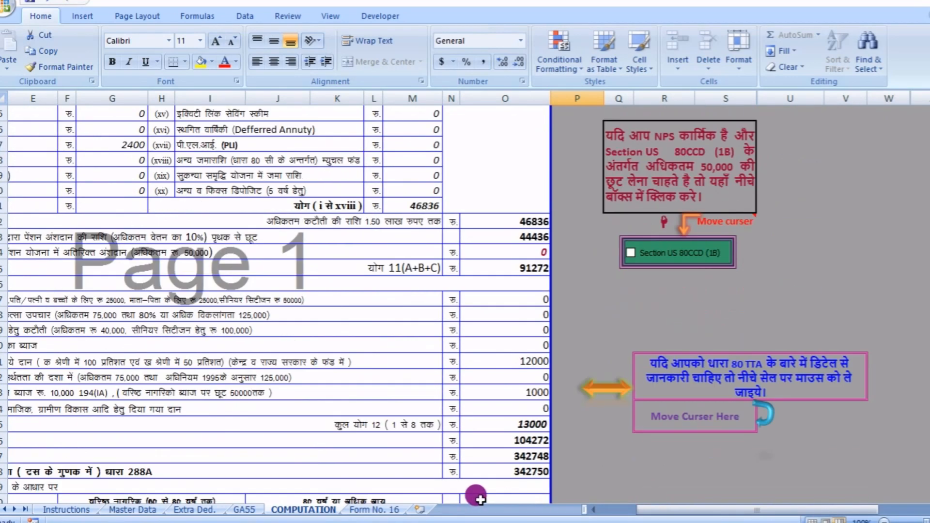
scroll(484, 502, "down", 4)
scroll(466, 425, "up", 8)
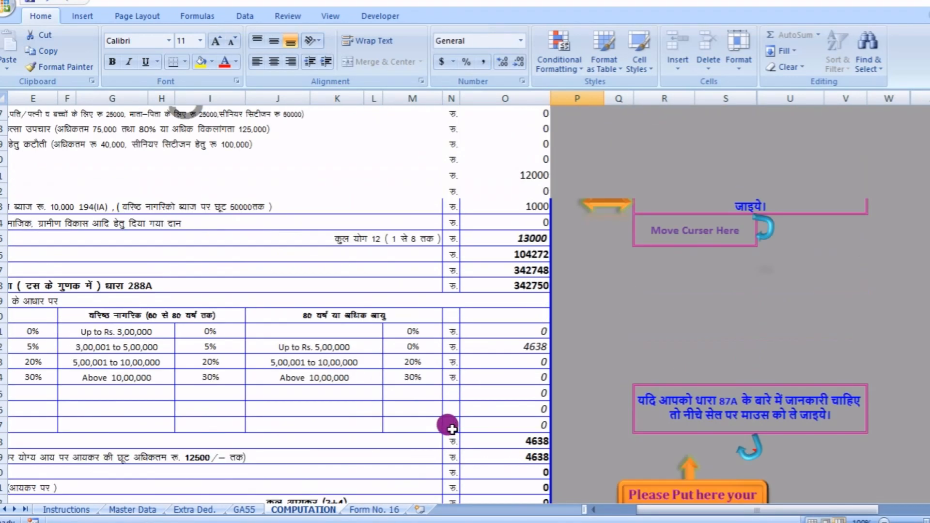
scroll(420, 425, "up", 5)
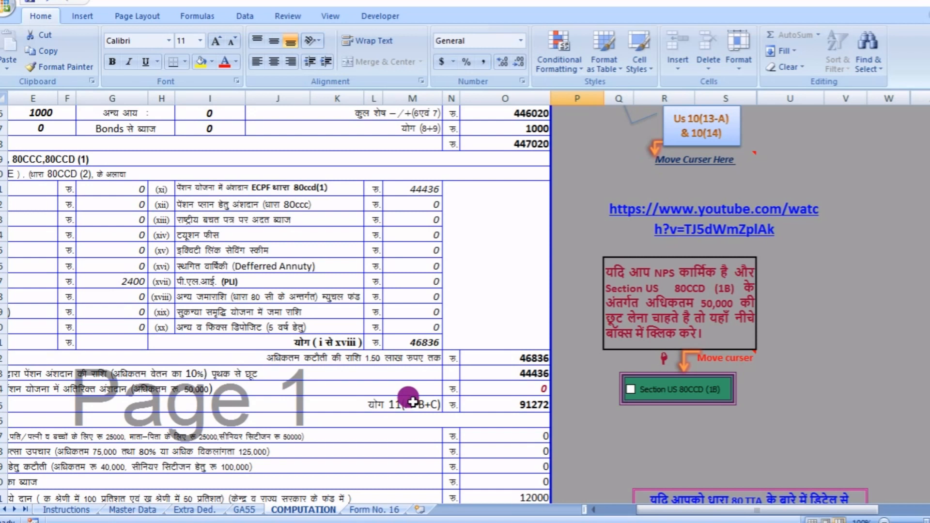
Inspect the formula behind the Section 80CCD (1B) deduction amount and select the ECPF 80ccd(1) amount
left_click(510, 386)
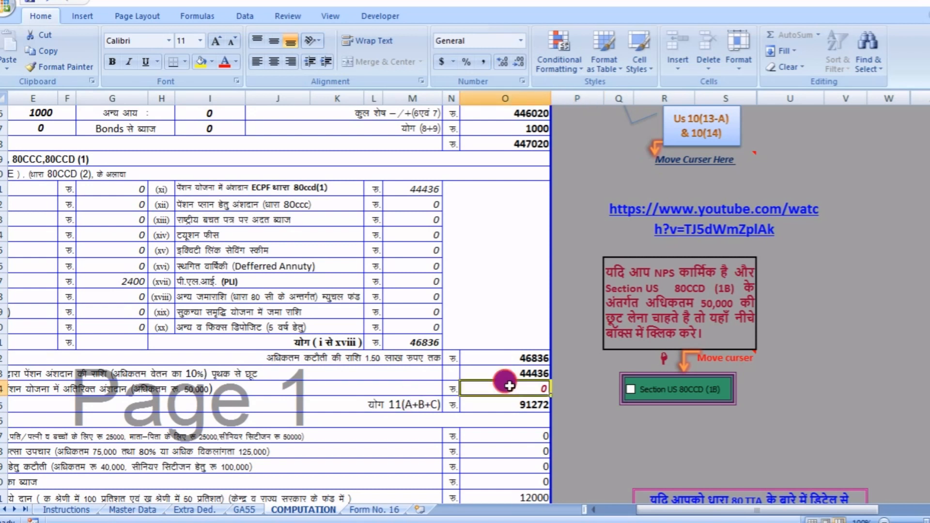
double_click(482, 386)
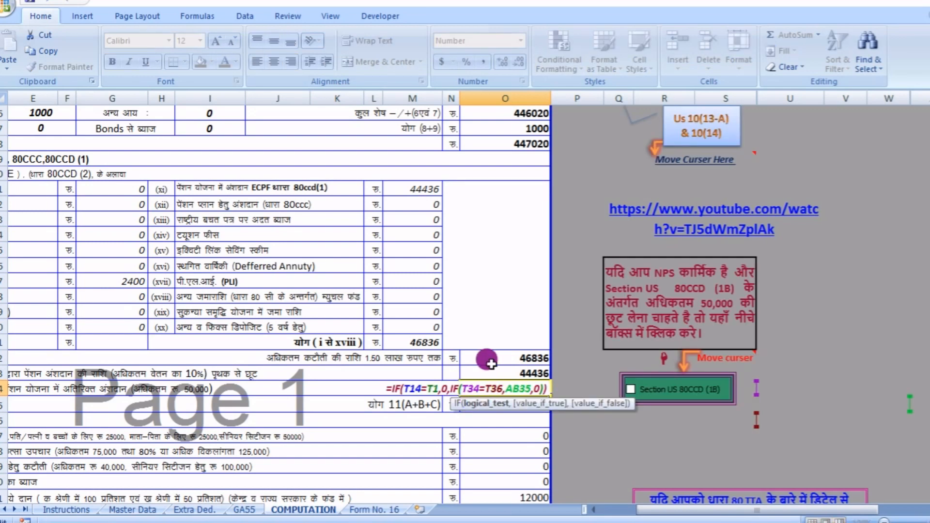
key("Return")
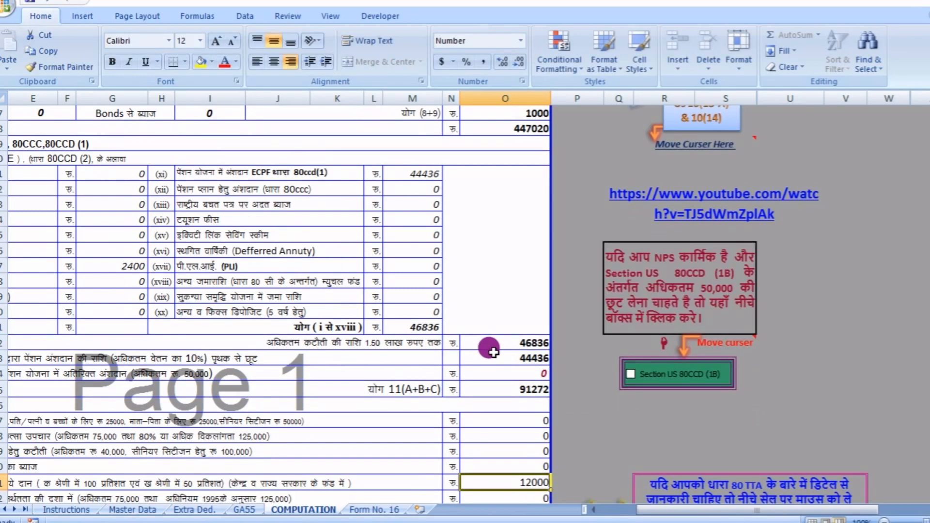
left_click(384, 176)
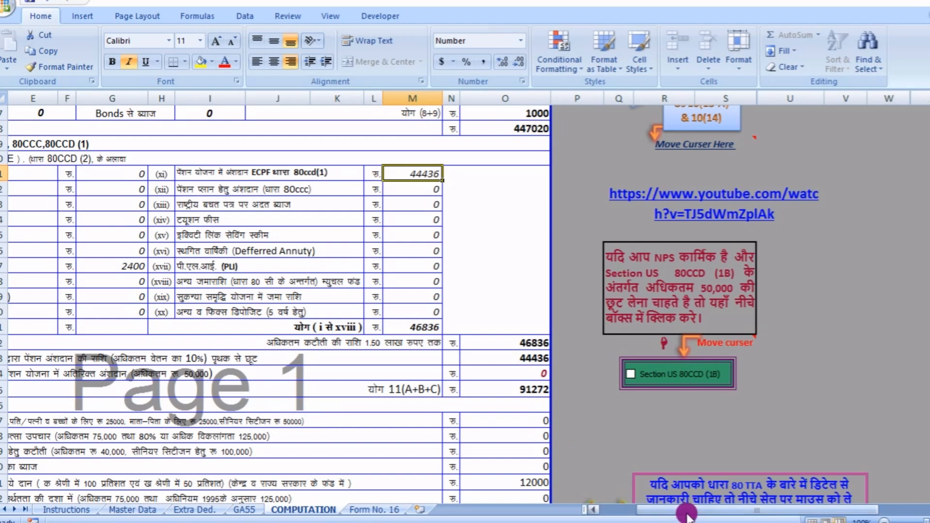
Open the blank description of item (xxi) in the 80C deduction list for editing
left_click_drag(687, 514, 646, 514)
left_click(83, 328)
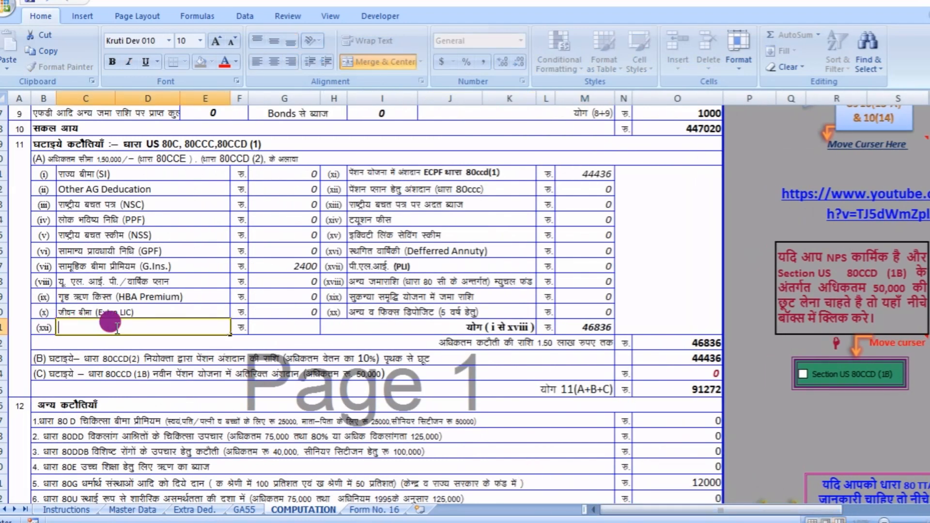
left_click(289, 327)
key("Left")
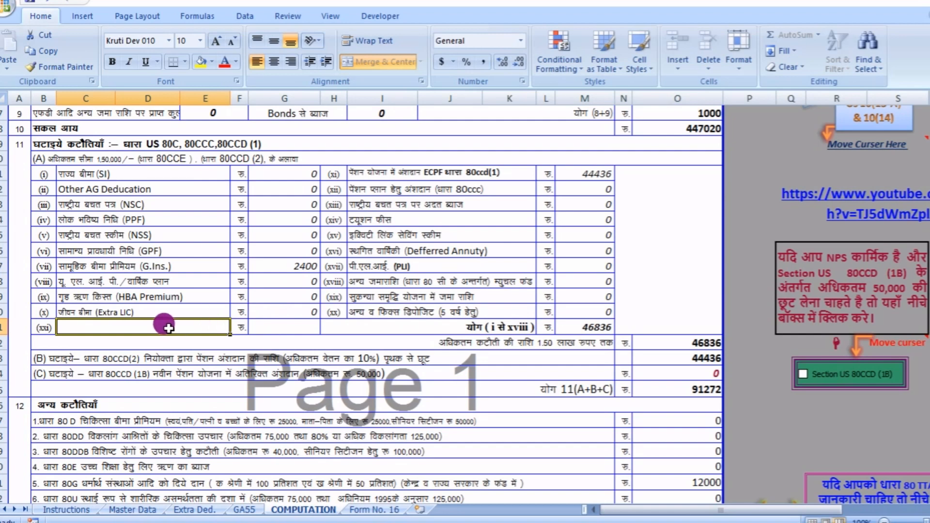
double_click(140, 327)
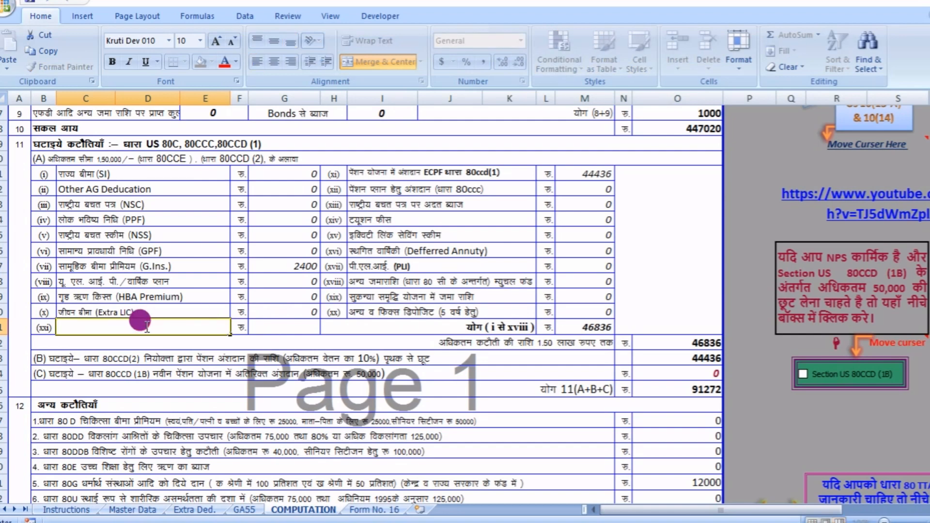
Enter 2000 as the amount of item (xxi) in the 80C deduction list
left_click(289, 324)
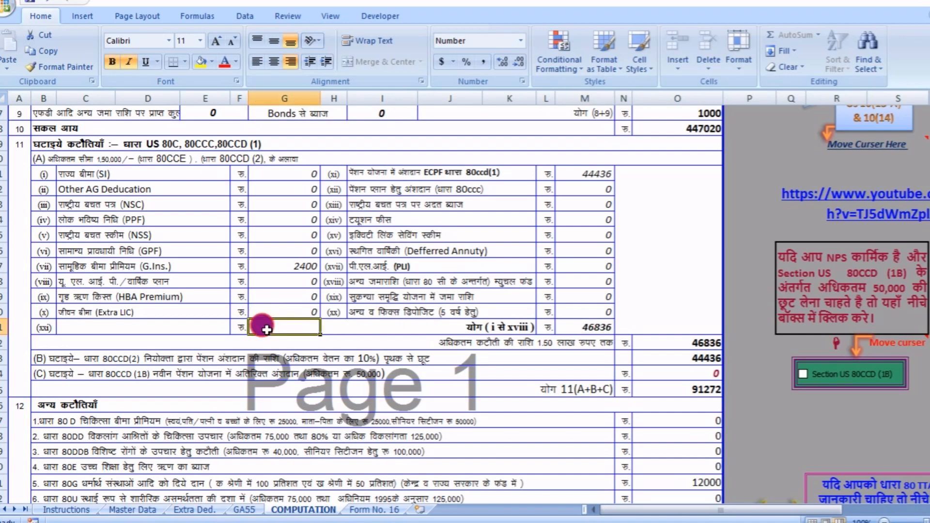
type("20")
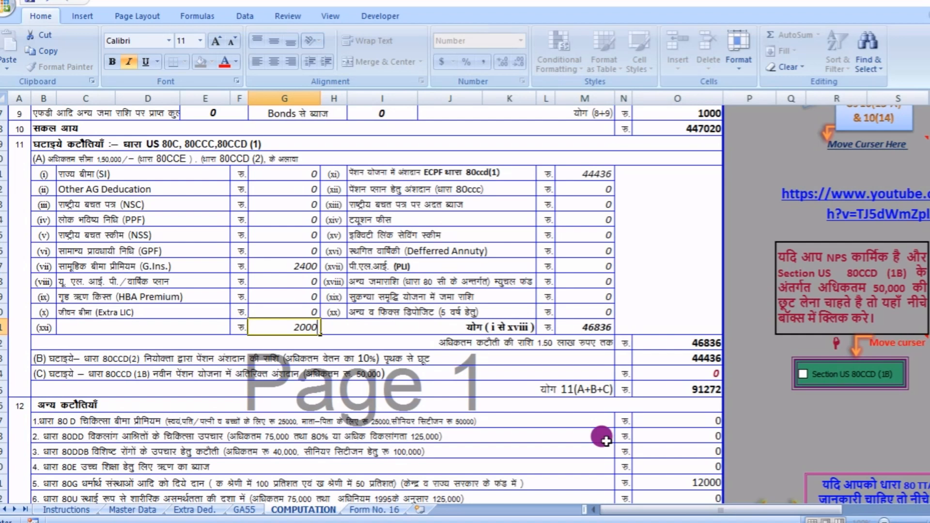
type("00")
key("Return")
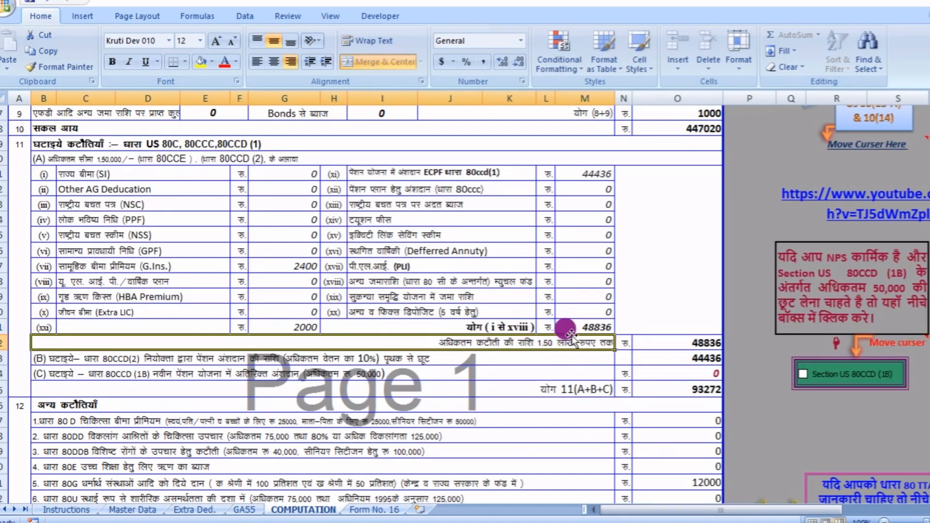
Check the deduction total and change the amount of item (xxi) to 4000
left_click(572, 328)
left_click(287, 326)
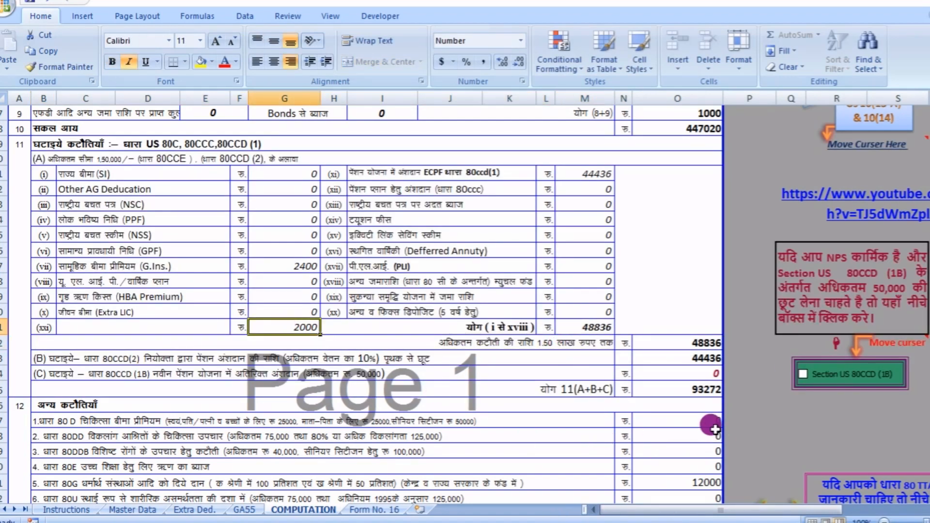
type("4")
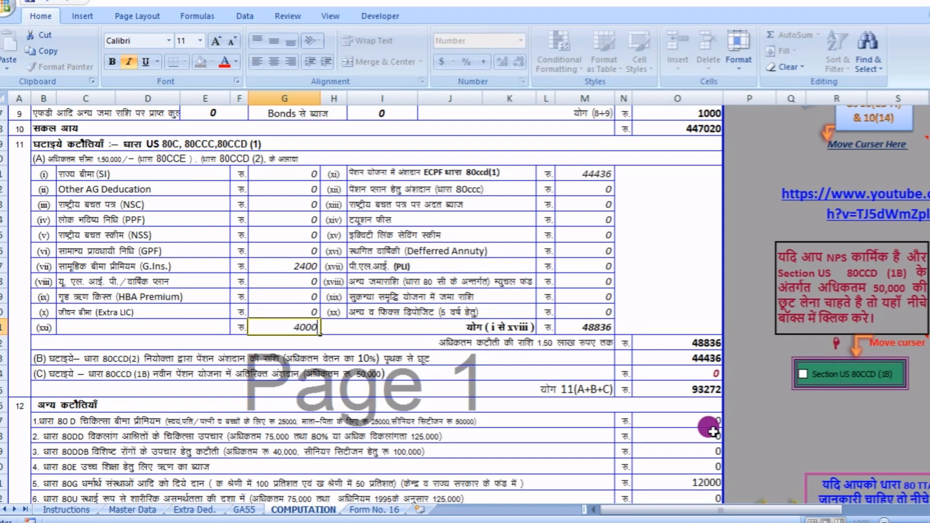
key("Return")
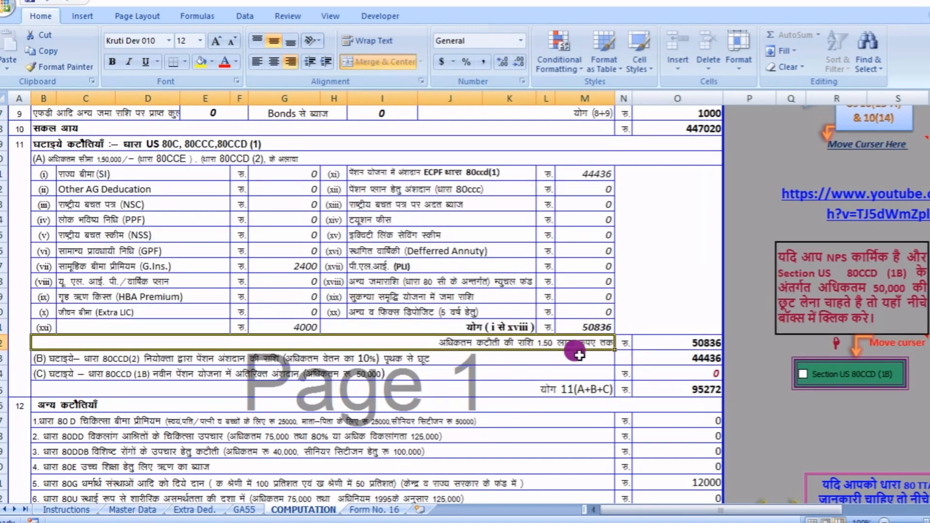
Clear the amount of item (xxi) in the 80C deduction list
left_click(271, 324)
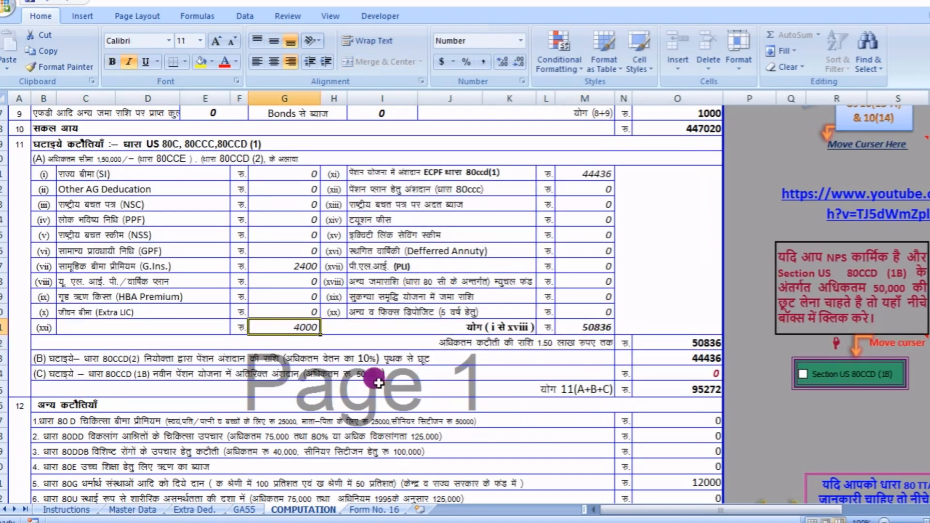
key("Delete")
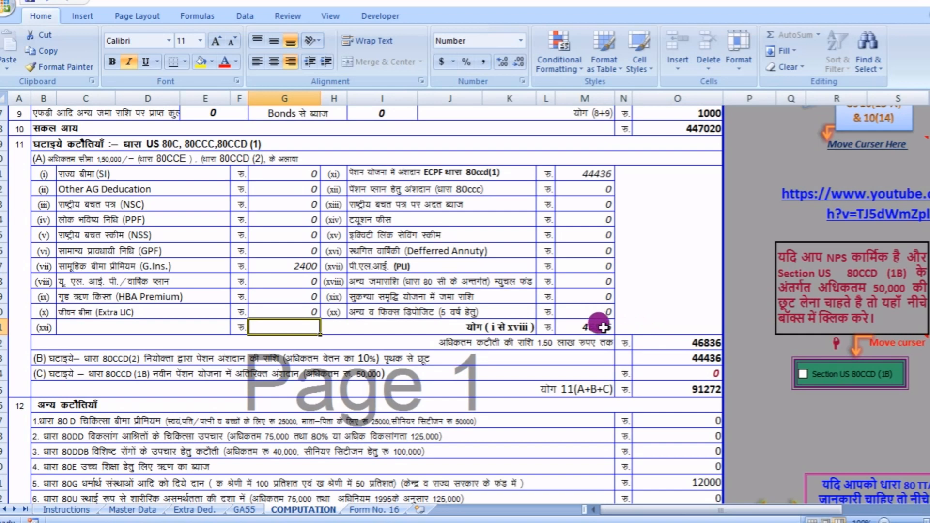
scroll(602, 327, "up", 2)
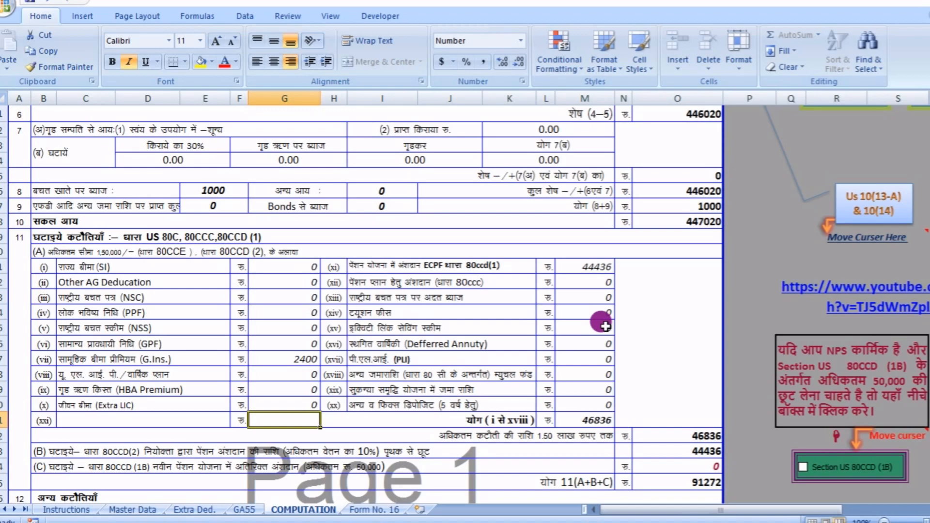
Open the Form No. 16 sheet and examine Part A, the Part B annexure, the Chapter VIA deductions and the final verification
left_click(373, 509)
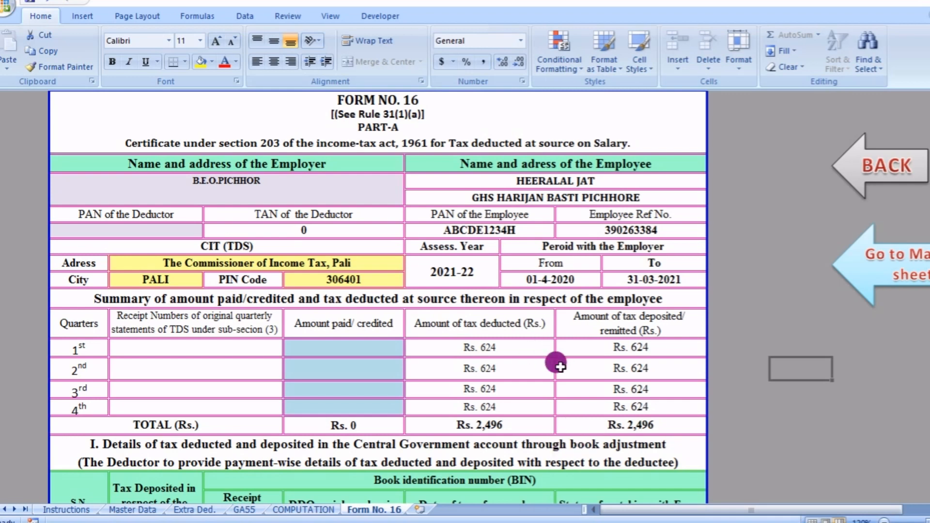
scroll(564, 389, "down", 2)
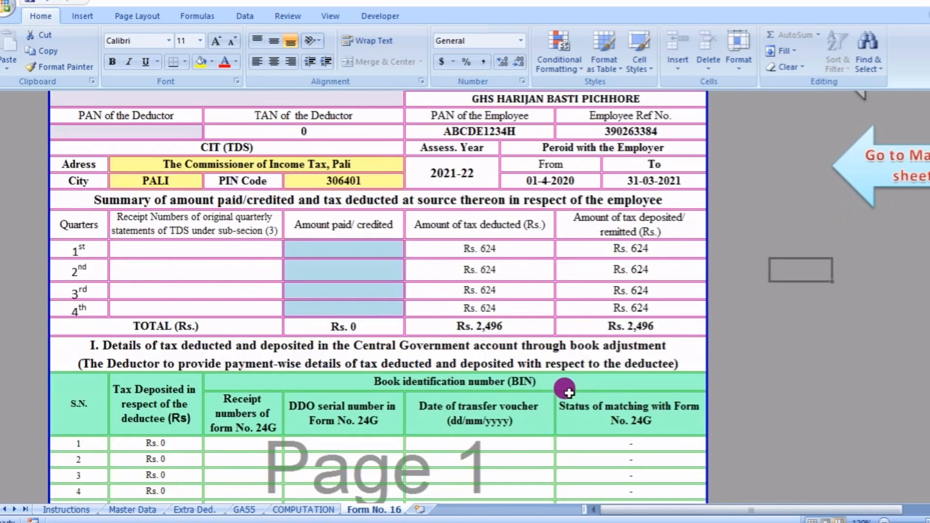
scroll(567, 392, "down", 15)
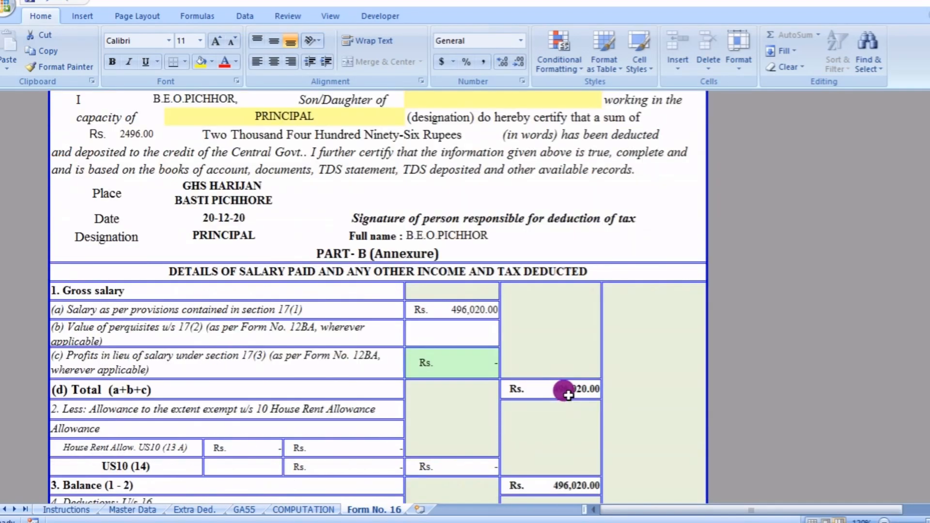
scroll(568, 394, "down", 20)
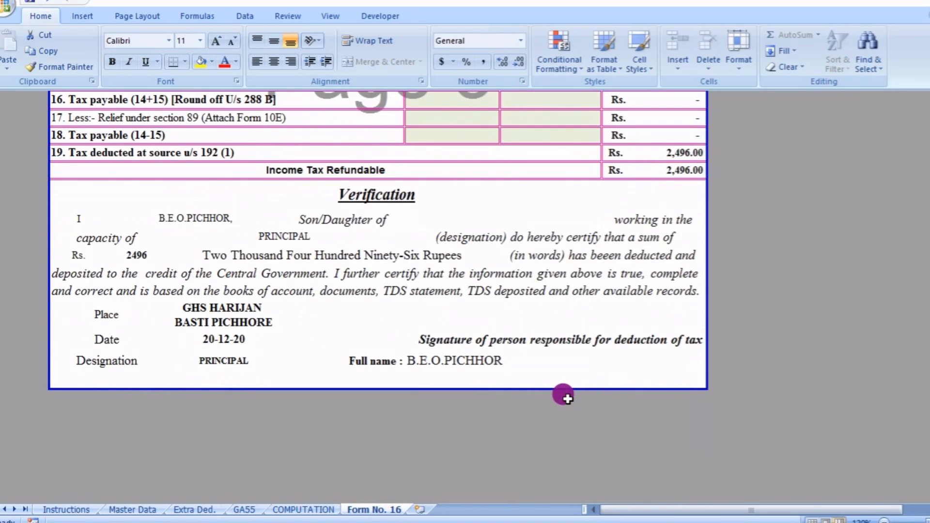
scroll(568, 398, "up", 10)
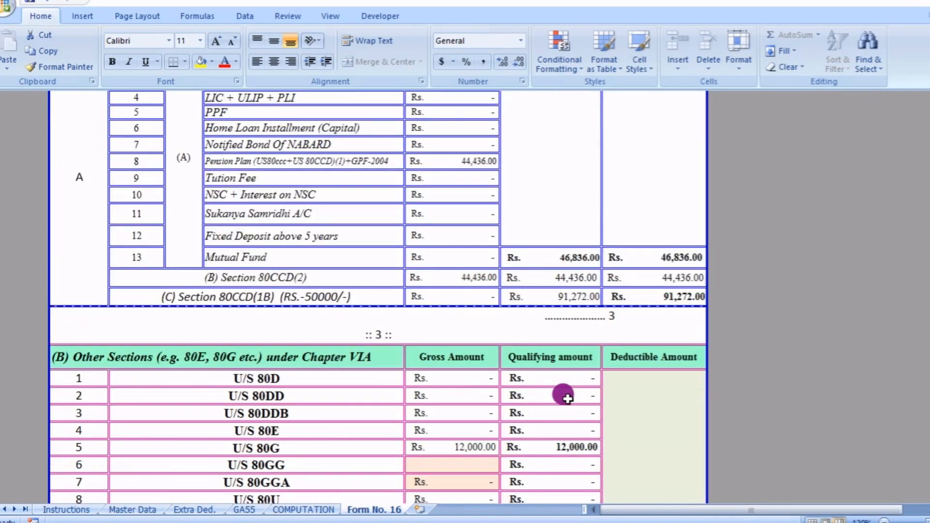
scroll(567, 398, "up", 15)
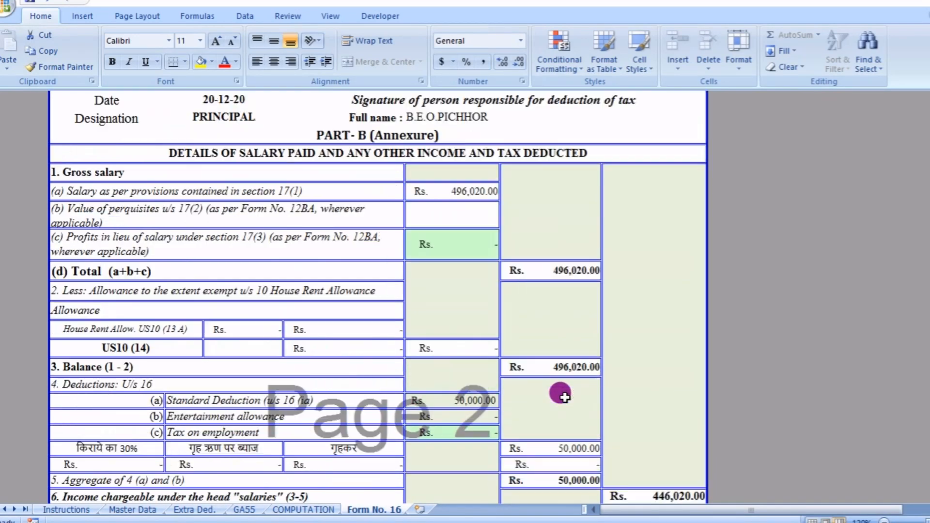
scroll(562, 396, "up", 15)
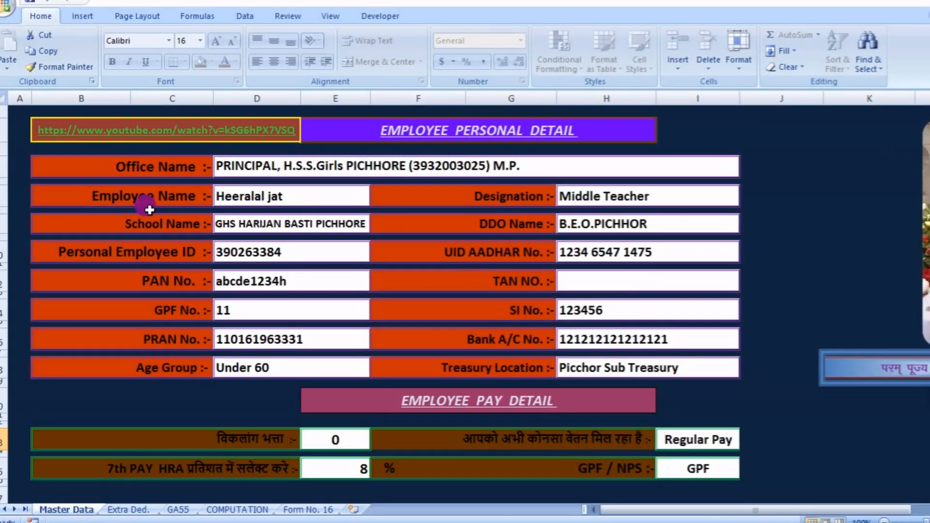
Review the employee personal and pay details on the Master Data sheet and the deduction items on the Extra Ded. sheet
scroll(426, 322, "down", 2)
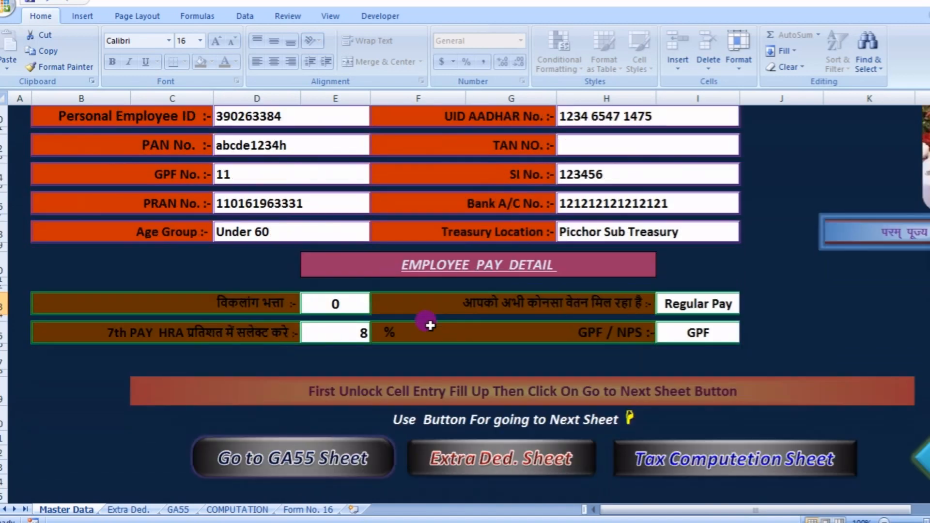
scroll(419, 314, "up", 2)
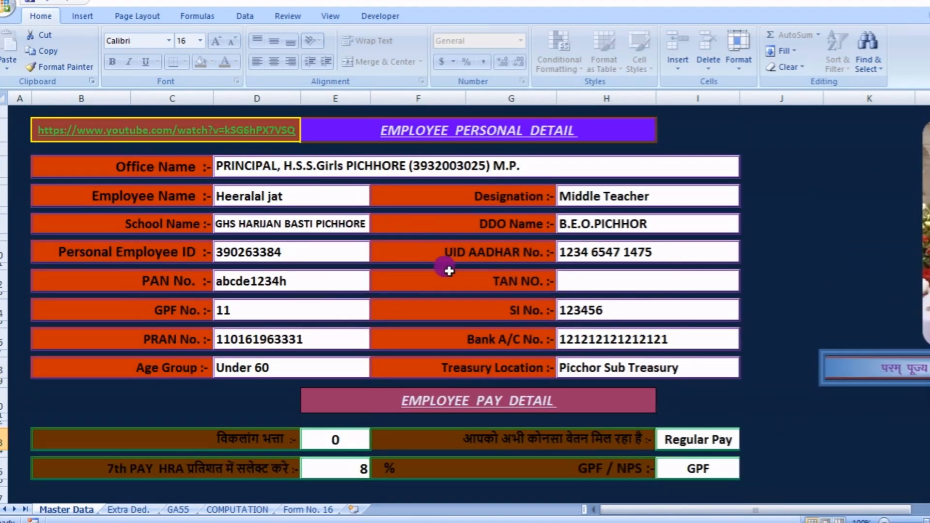
left_click(129, 509)
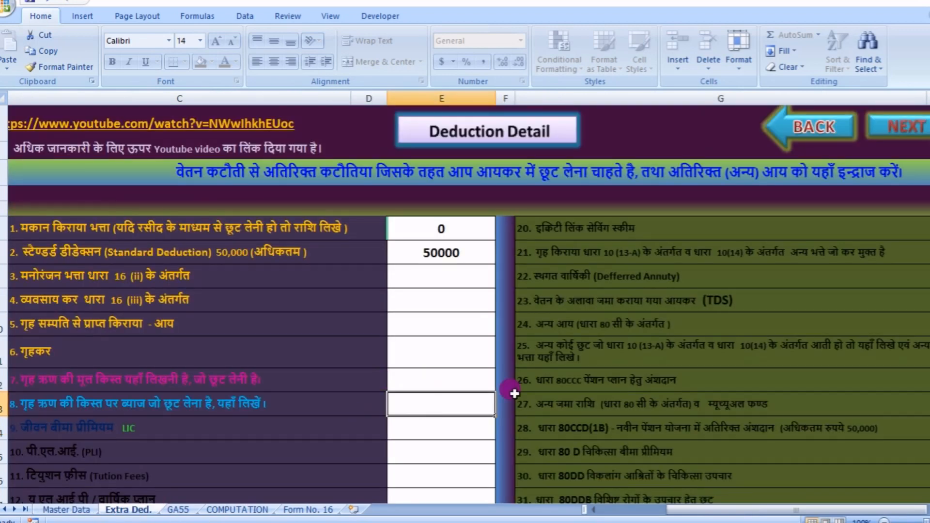
scroll(271, 378, "down", 4)
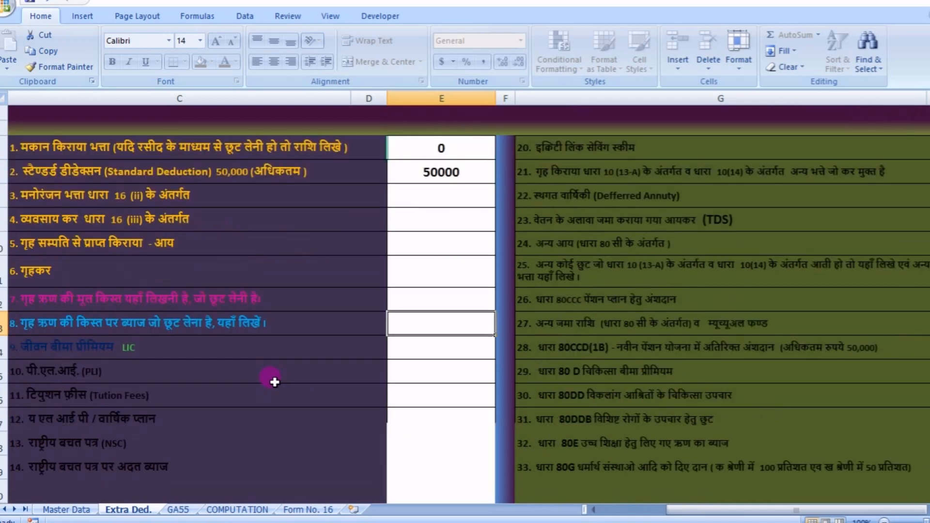
scroll(276, 383, "up", 4)
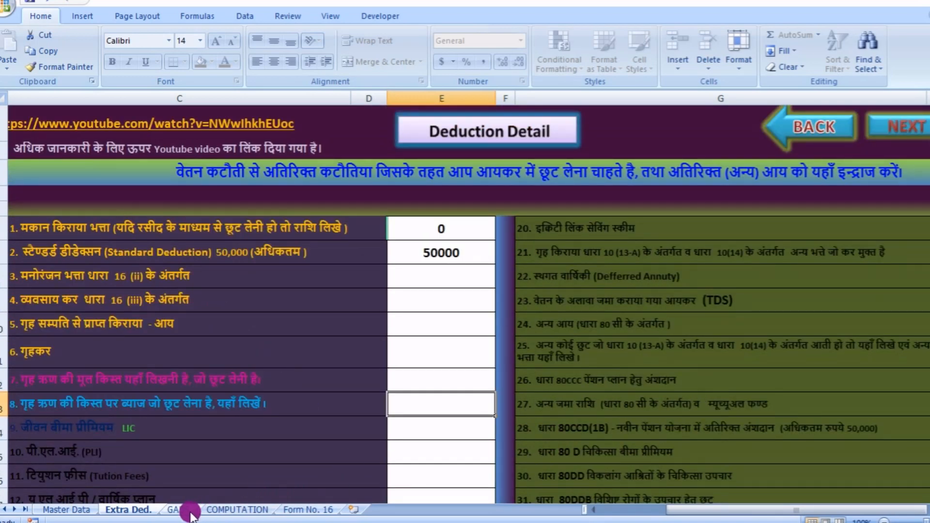
Open the GA55 sheet and review its monthly payment and deduction rows down to the bonus and arrear entries
left_click(183, 510)
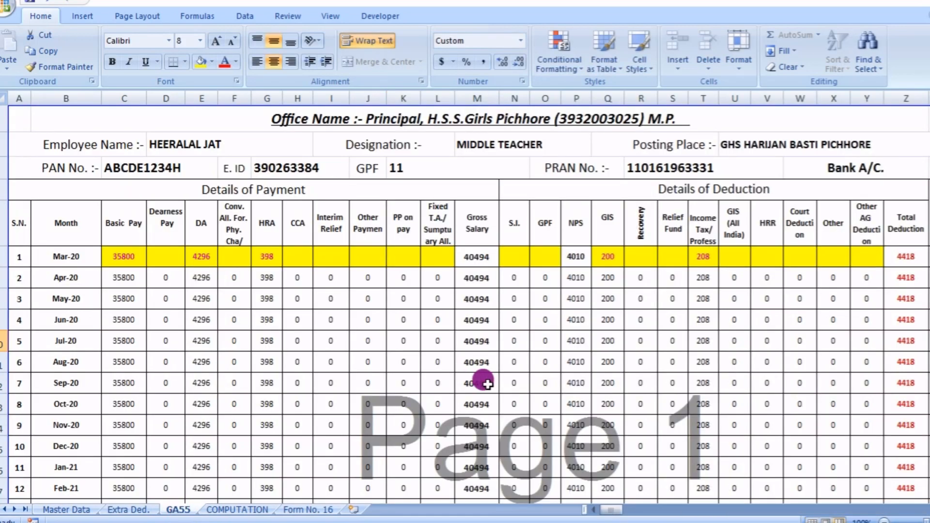
scroll(557, 358, "down", 3)
scroll(544, 349, "up", 2)
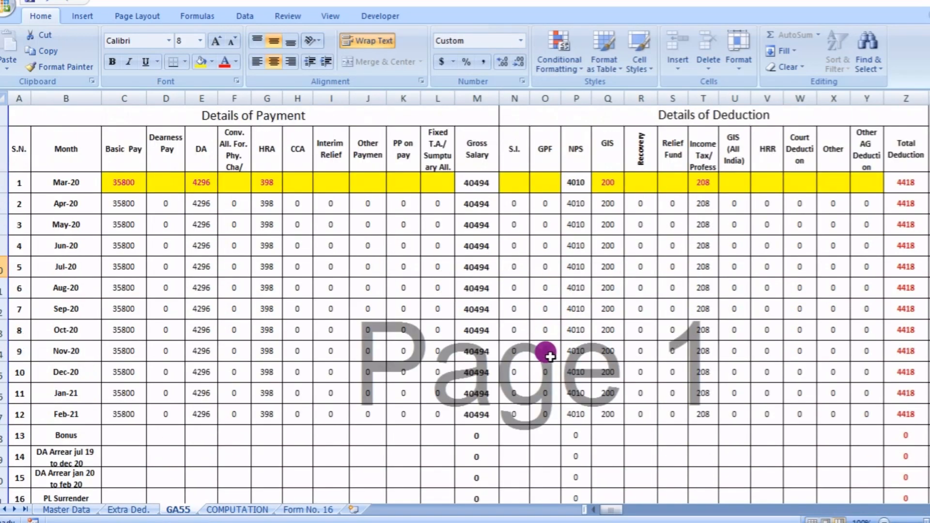
View the COMPUTATION and Form No. 16 sheets, finishing back on the Master Data sheet
left_click(242, 508)
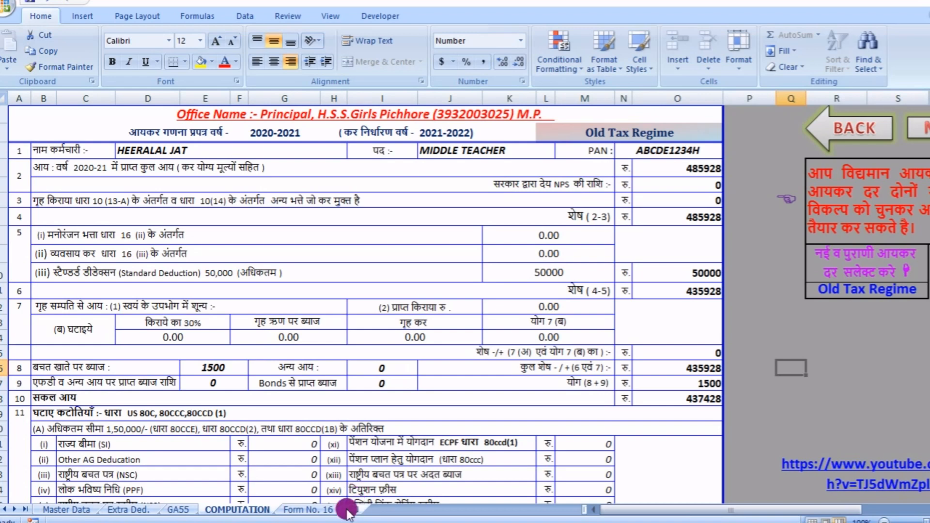
left_click(301, 510)
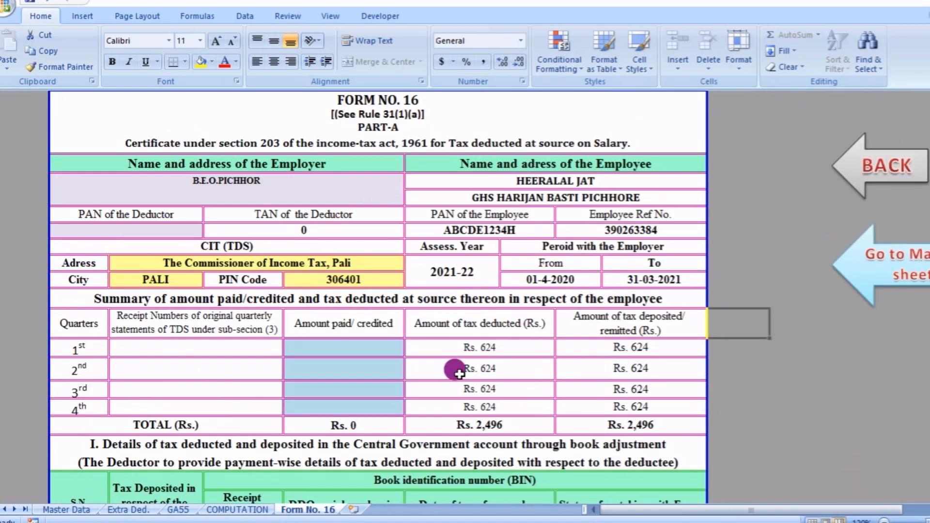
left_click(63, 510)
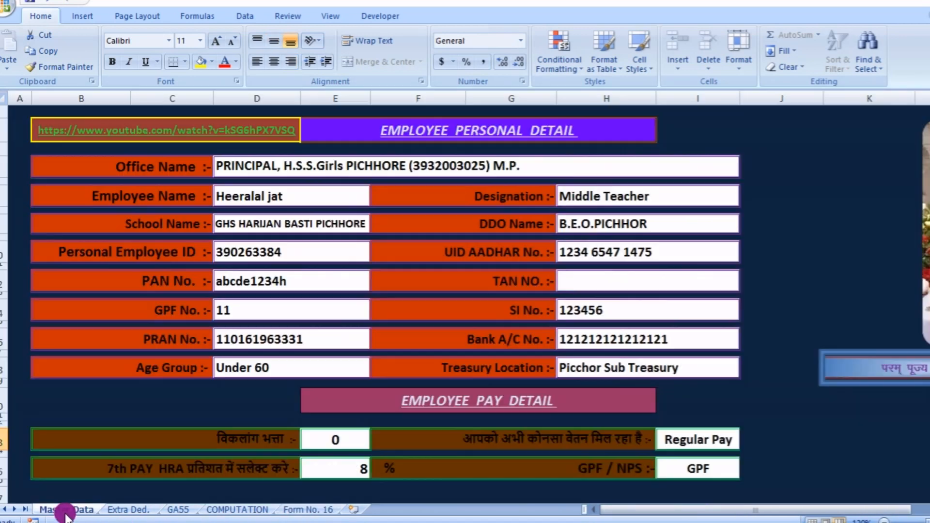